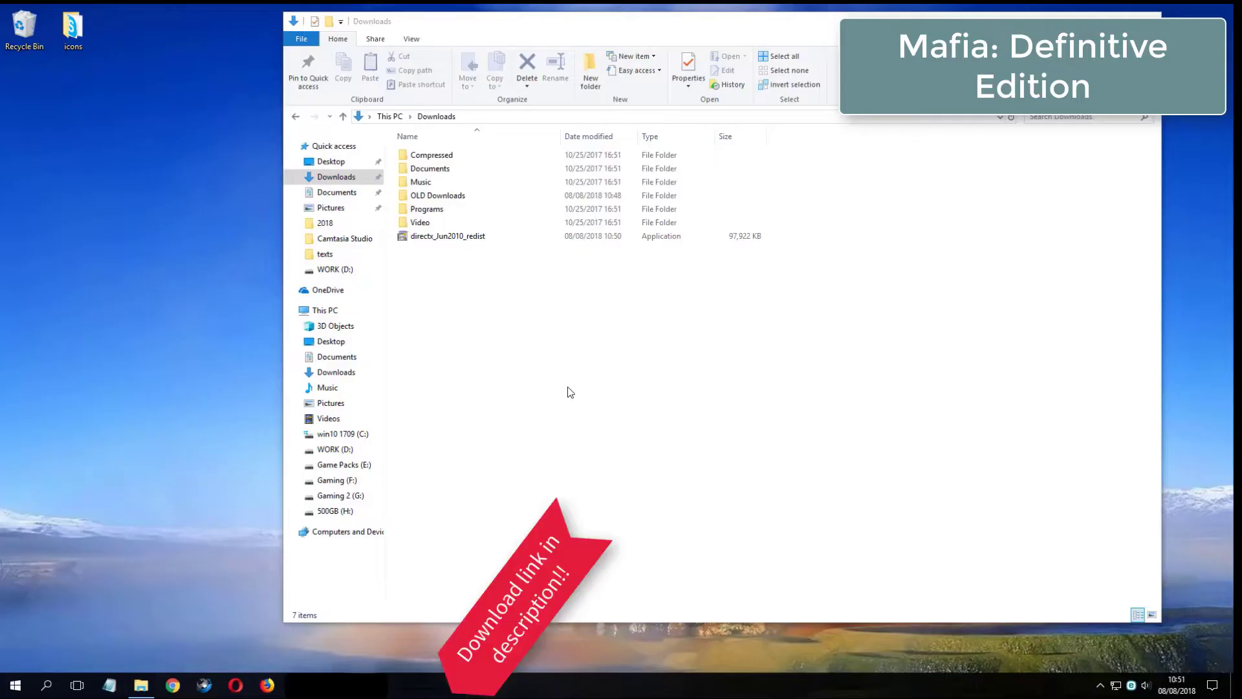
Step: Create a folder named "directx offline" in Downloads
{"action": "left_click", "coordinate": [447, 238]}
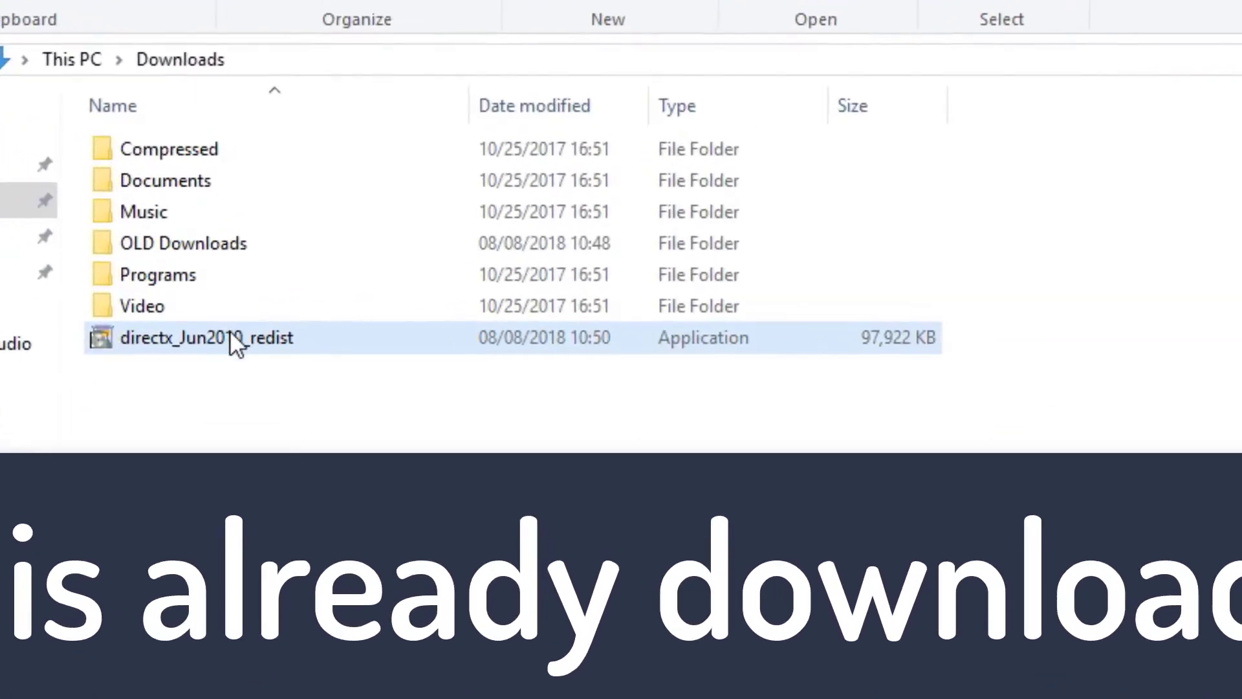
{"action": "left_click", "coordinate": [230, 333]}
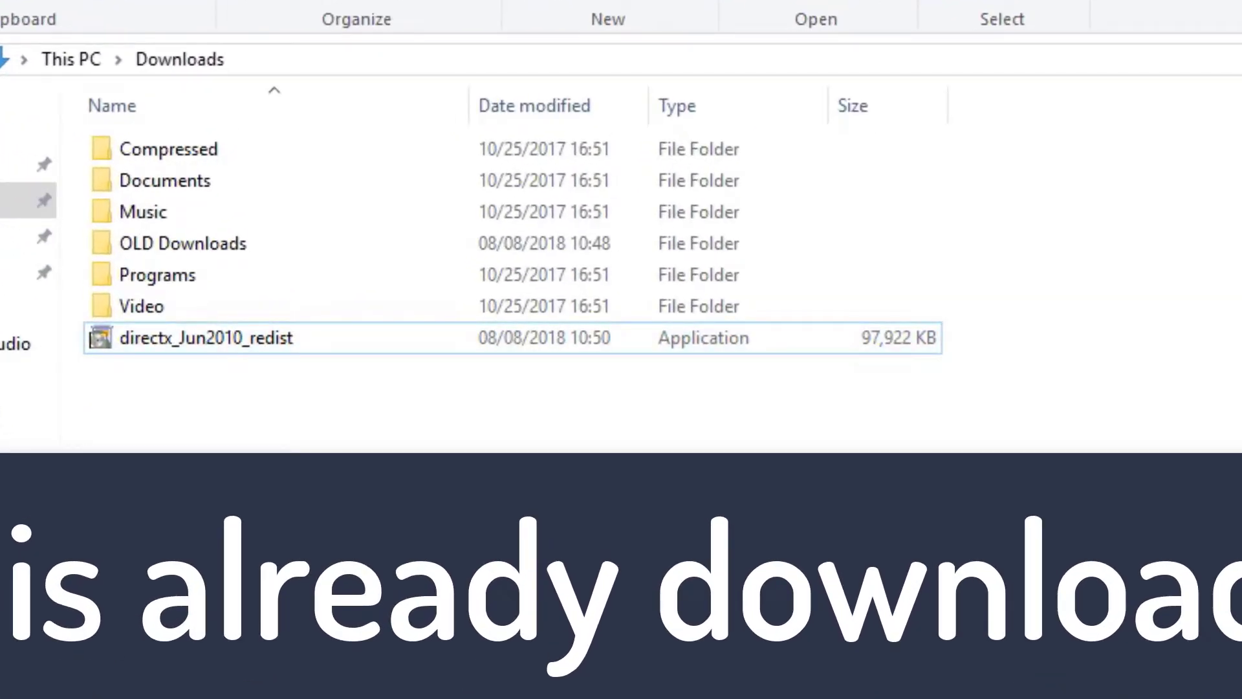
{"action": "key", "text": "ctrl+shift+n"}
{"action": "type", "text": "dire"}
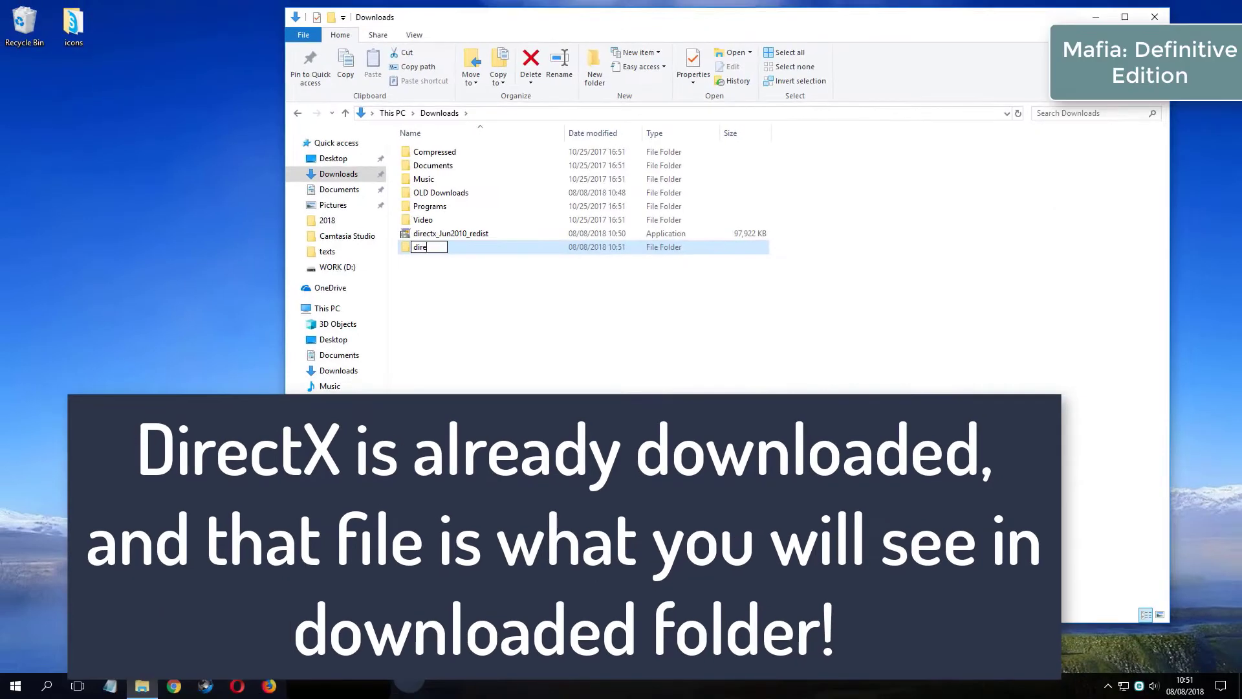
{"action": "type", "text": "ct"}
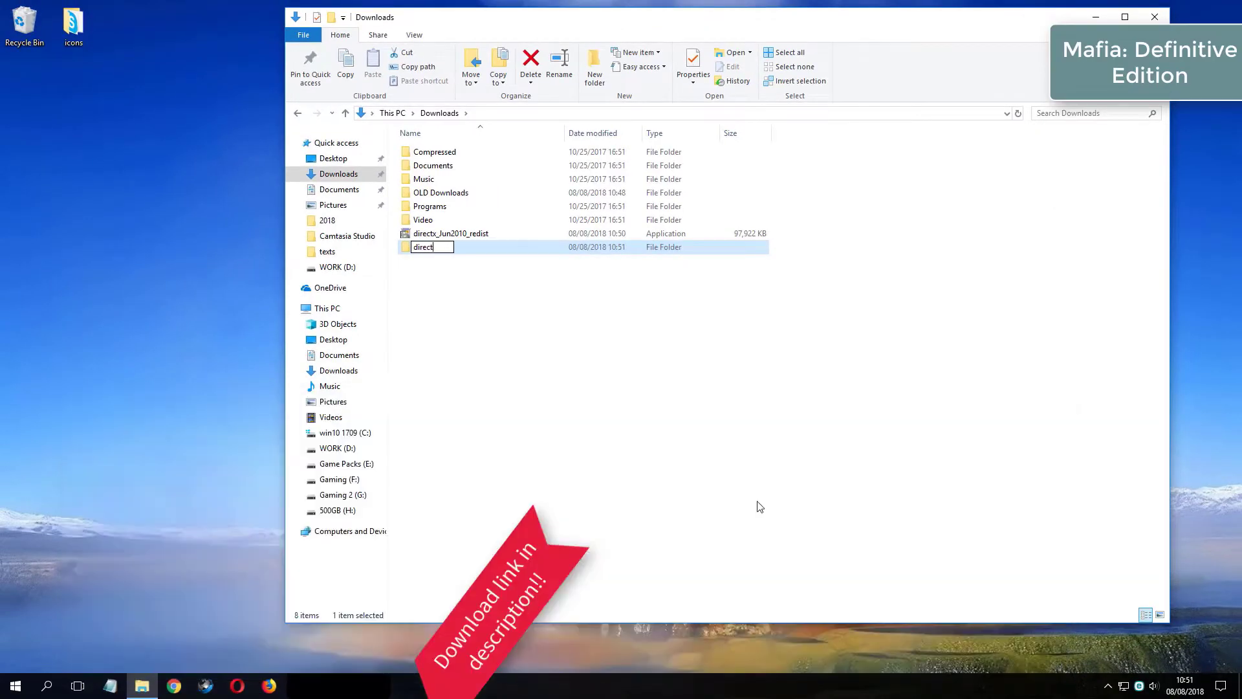
{"action": "type", "text": "x o"}
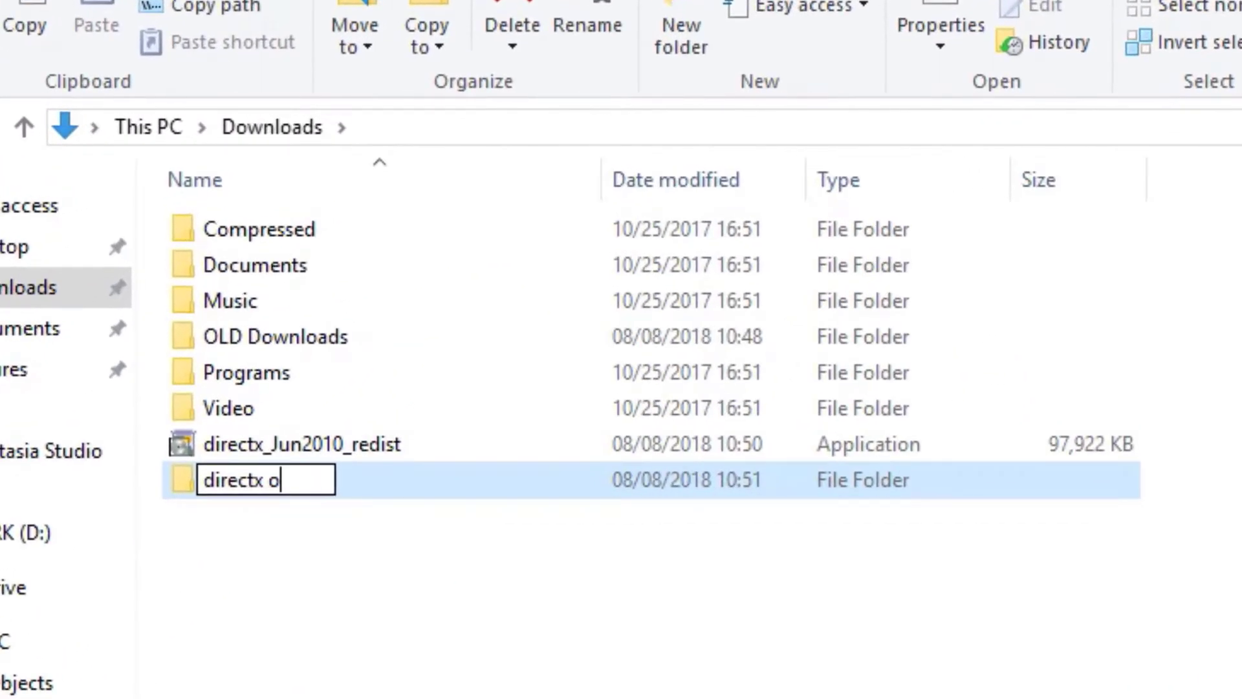
{"action": "type", "text": "ffline"}
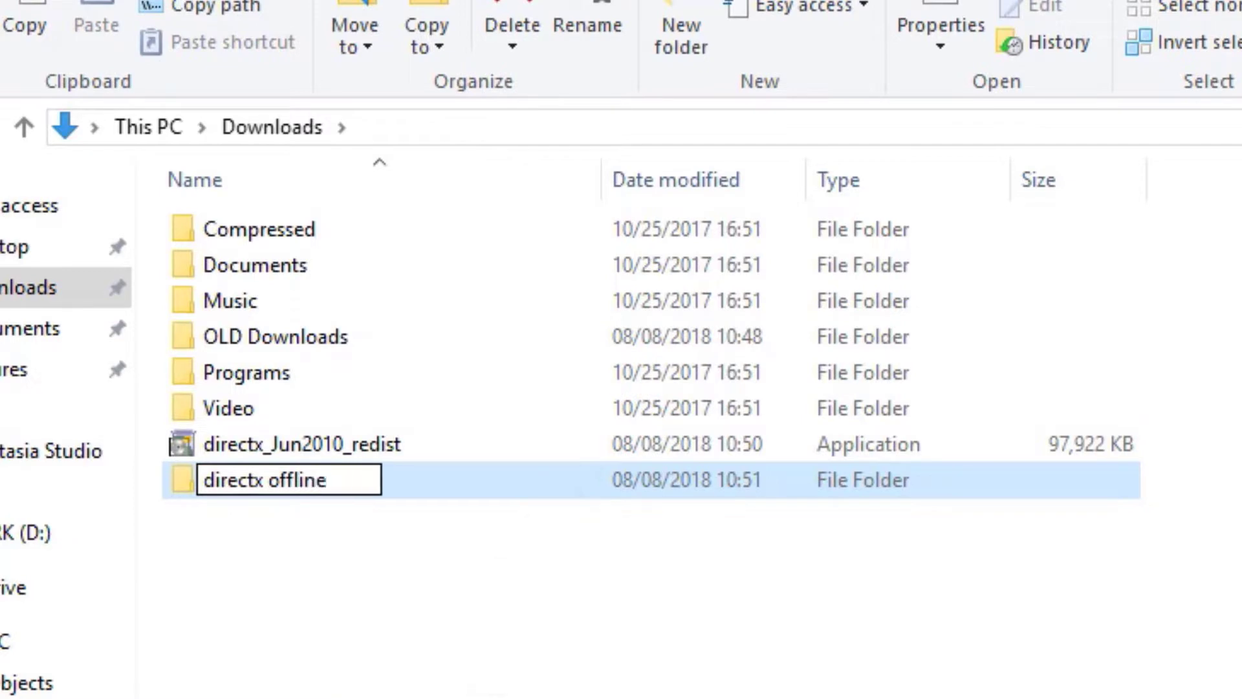
{"action": "key", "text": "Return"}
Step: Run the directx_Jun2010_redist package and accept its license agreement
{"action": "left_click", "coordinate": [332, 439]}
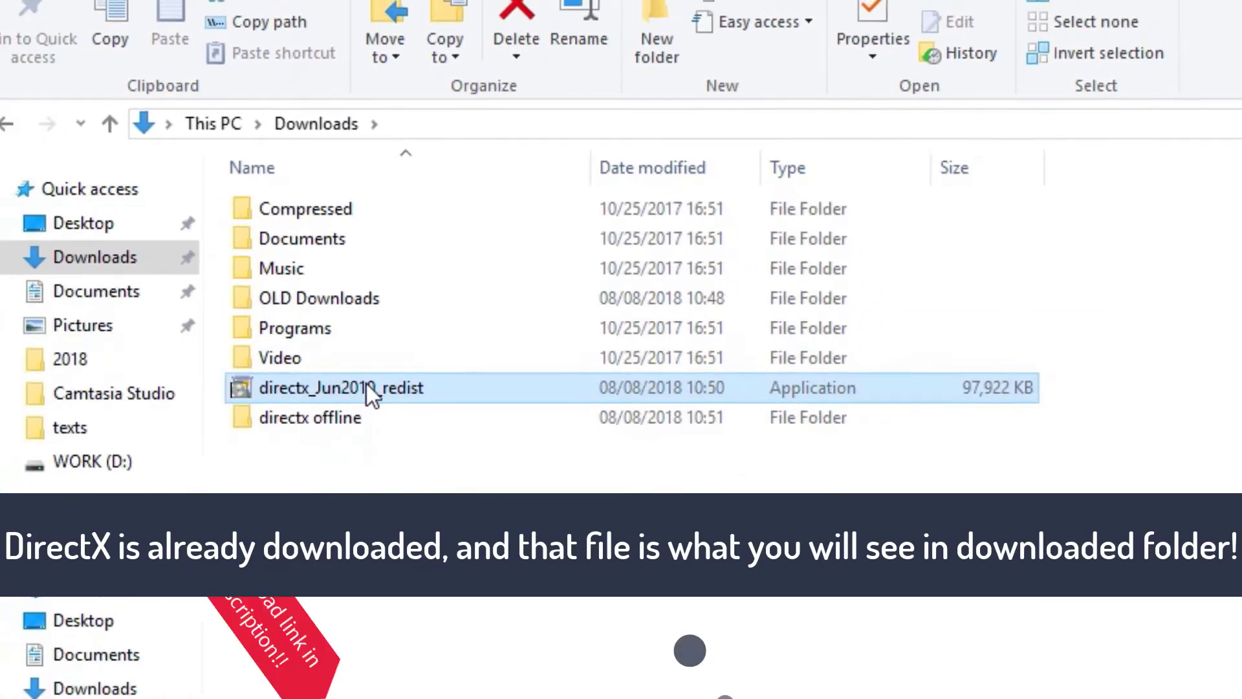
{"action": "double_click", "coordinate": [366, 387]}
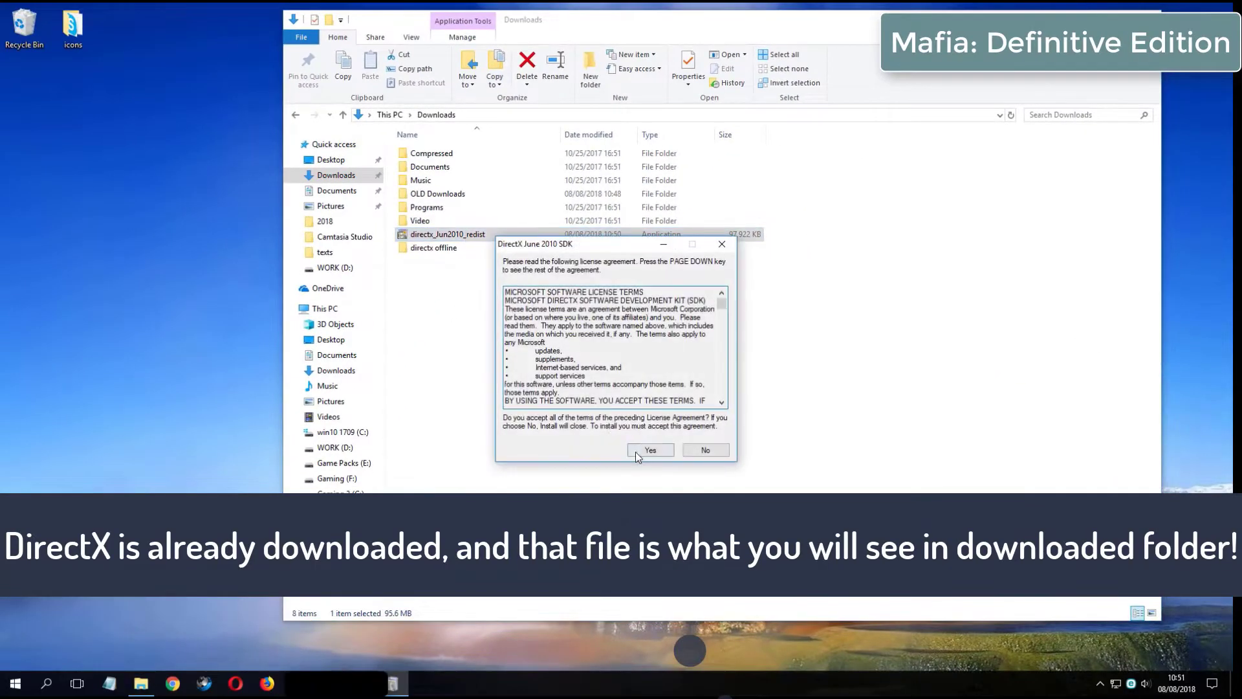
{"action": "left_click", "coordinate": [648, 450]}
Step: Extract the DirectX files into the "directx offline" folder inside Downloads
{"action": "left_click", "coordinate": [692, 358]}
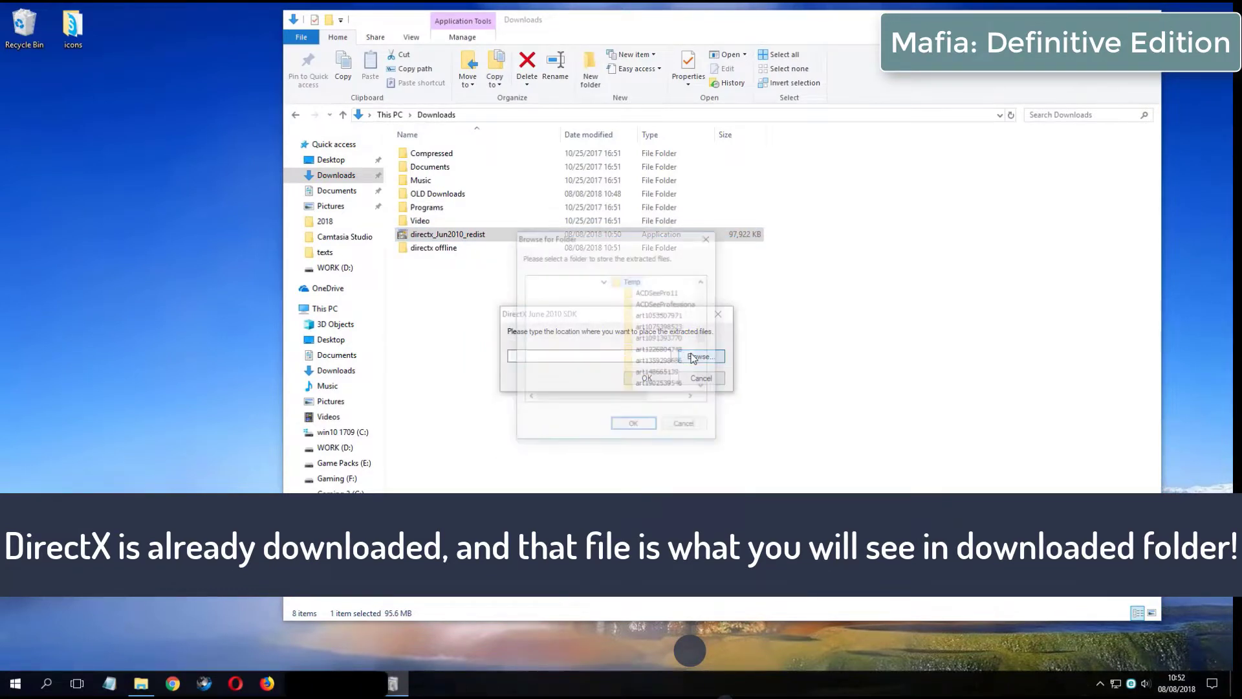
{"action": "left_click", "coordinate": [604, 281]}
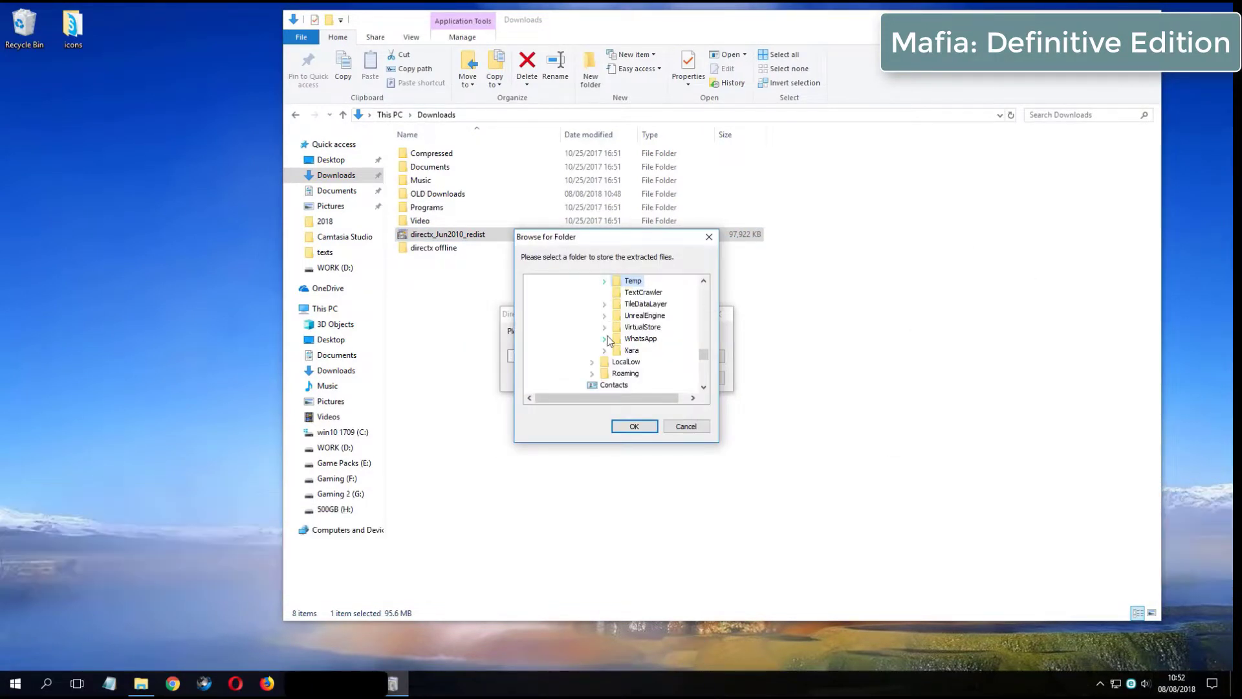
{"action": "scroll", "coordinate": [608, 339], "scroll_direction": "down", "scroll_amount": 4}
{"action": "left_click", "coordinate": [616, 282]}
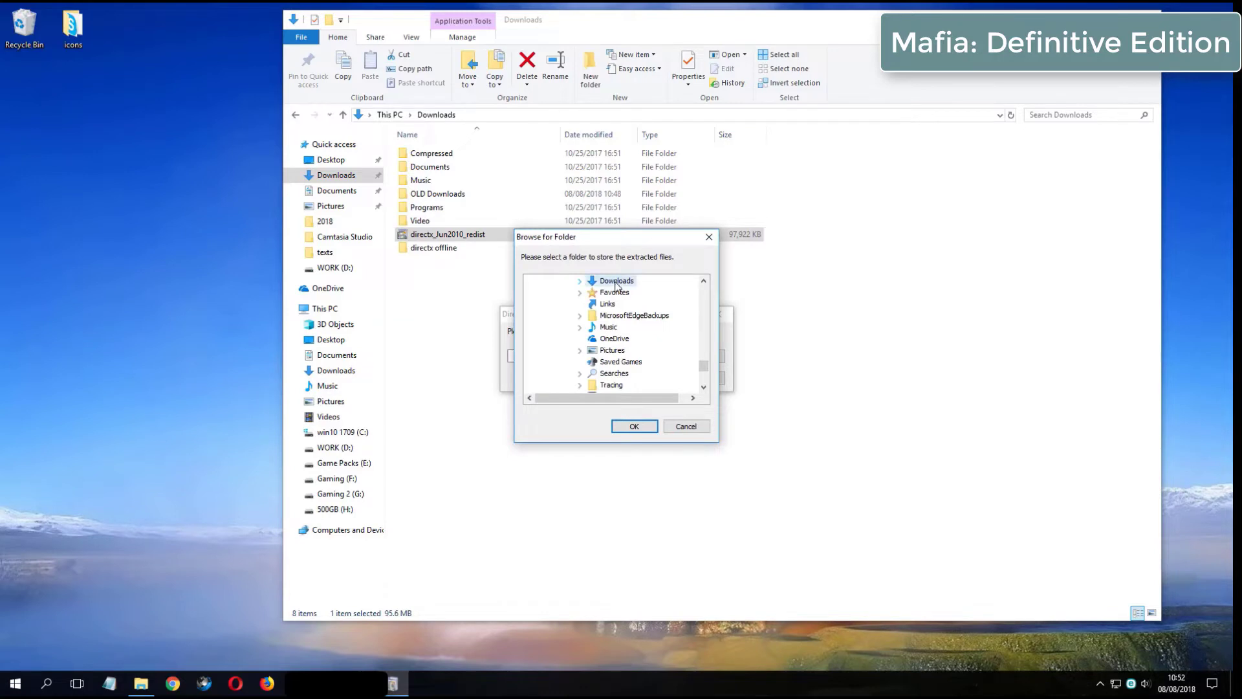
{"action": "double_click", "coordinate": [616, 282]}
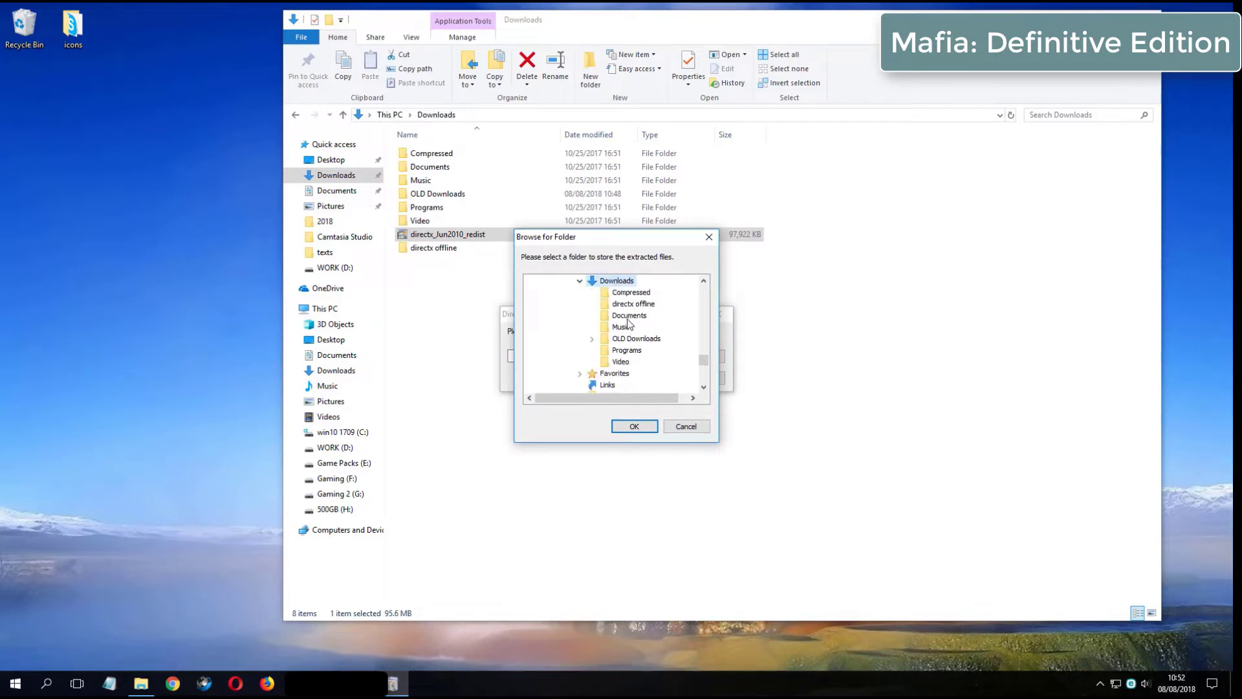
{"action": "left_click", "coordinate": [629, 304]}
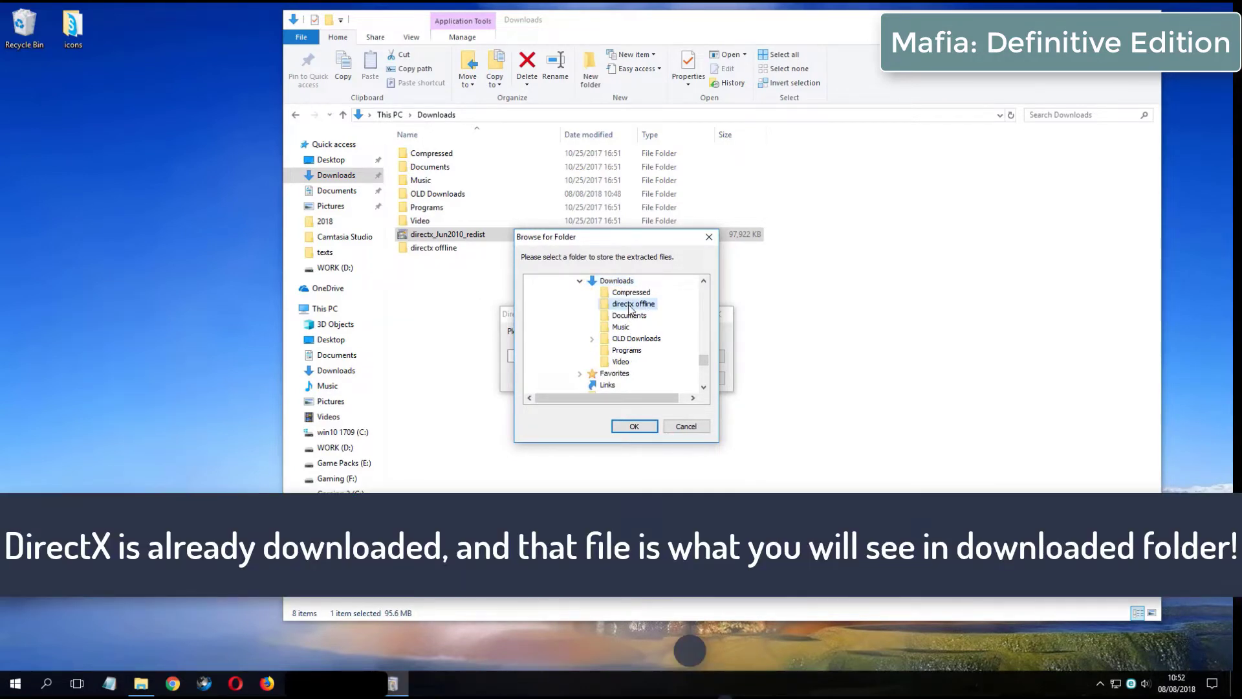
{"action": "left_click", "coordinate": [642, 427]}
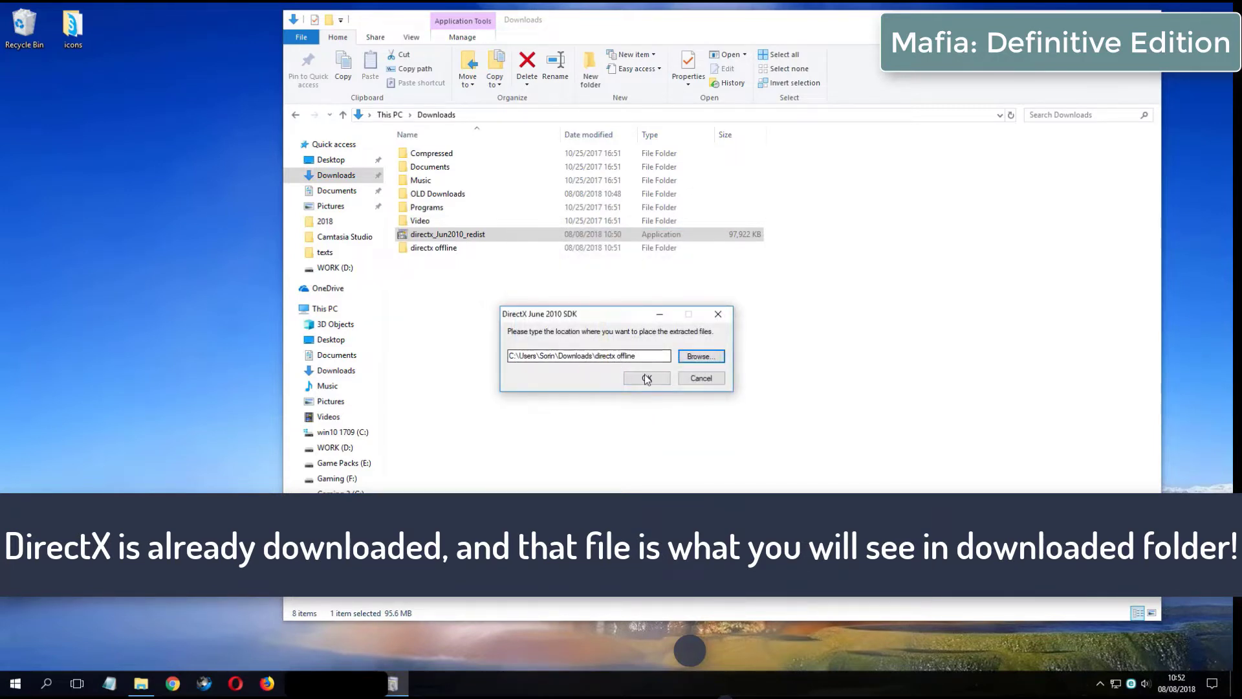
{"action": "left_click", "coordinate": [646, 378]}
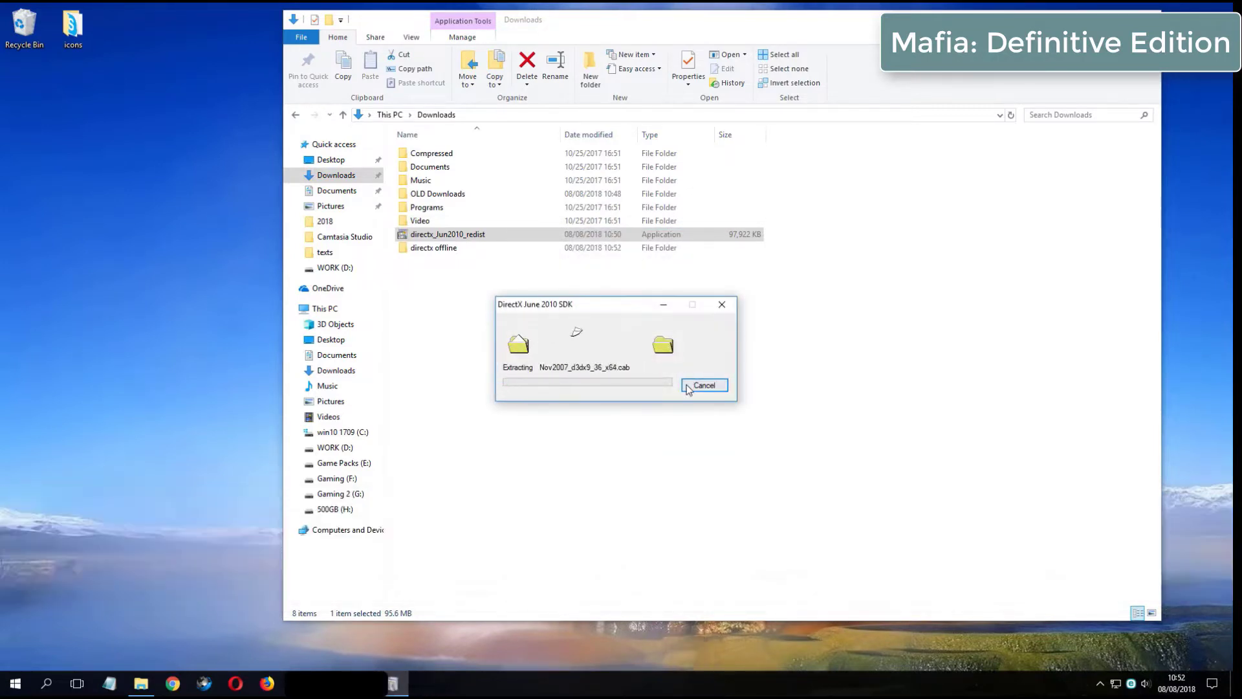
Step: Launch DXSETUP from the "directx offline" folder
{"action": "left_click", "coordinate": [452, 252]}
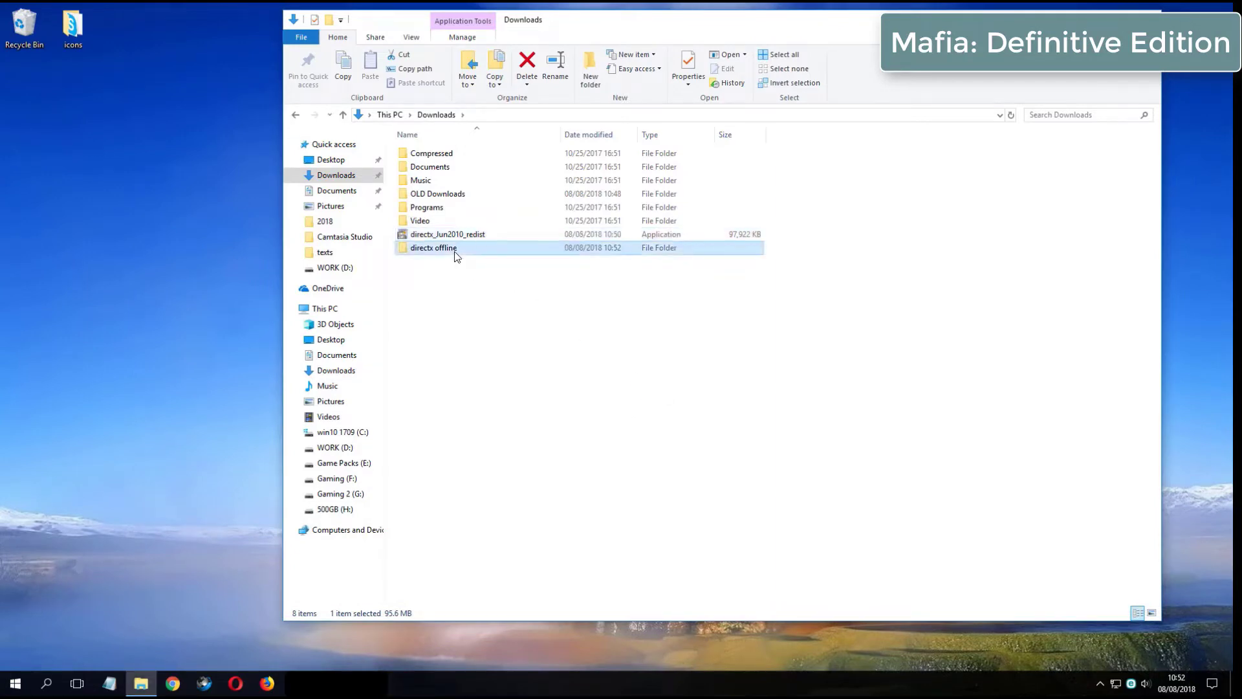
{"action": "double_click", "coordinate": [461, 251]}
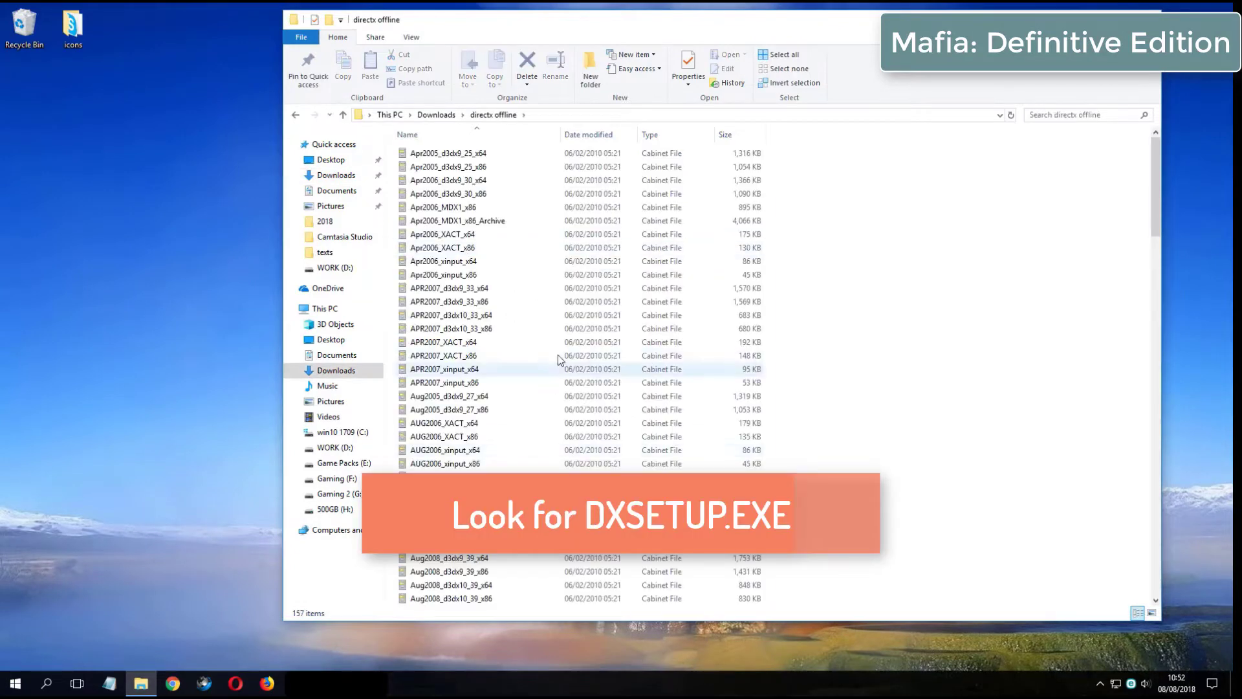
{"action": "left_click_drag", "start_coordinate": [1155, 190], "coordinate": [1160, 342]}
{"action": "left_click", "coordinate": [492, 353]}
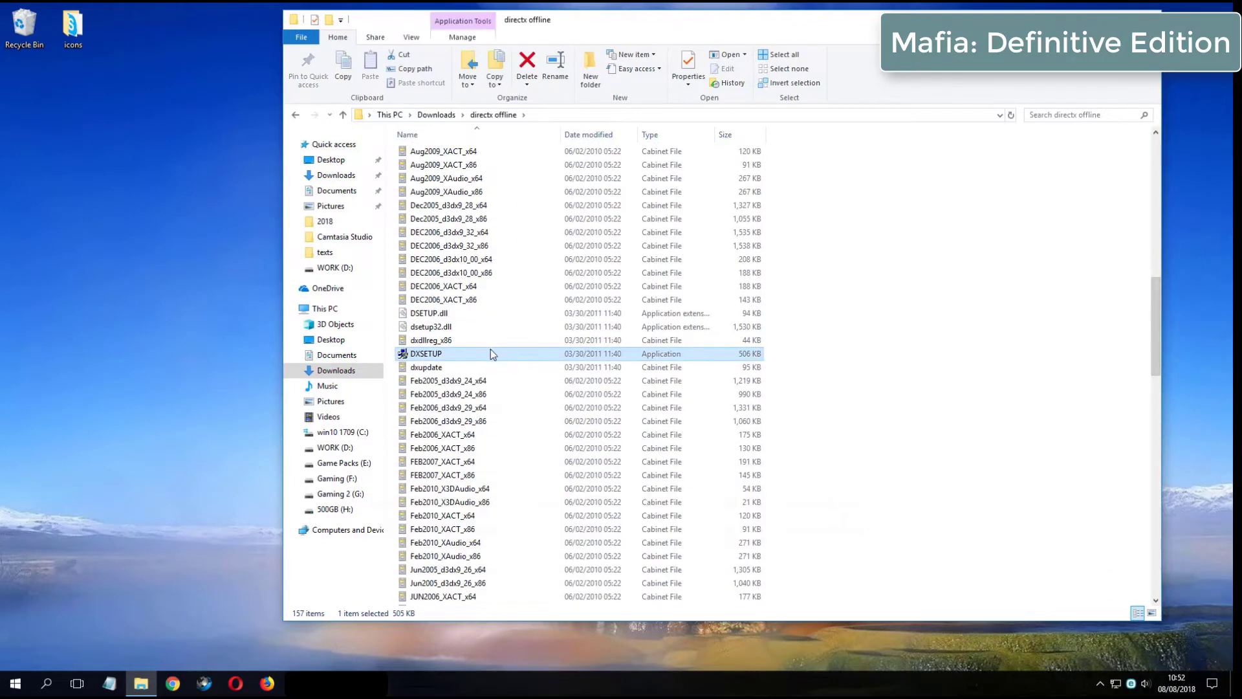
{"action": "double_click", "coordinate": [504, 355]}
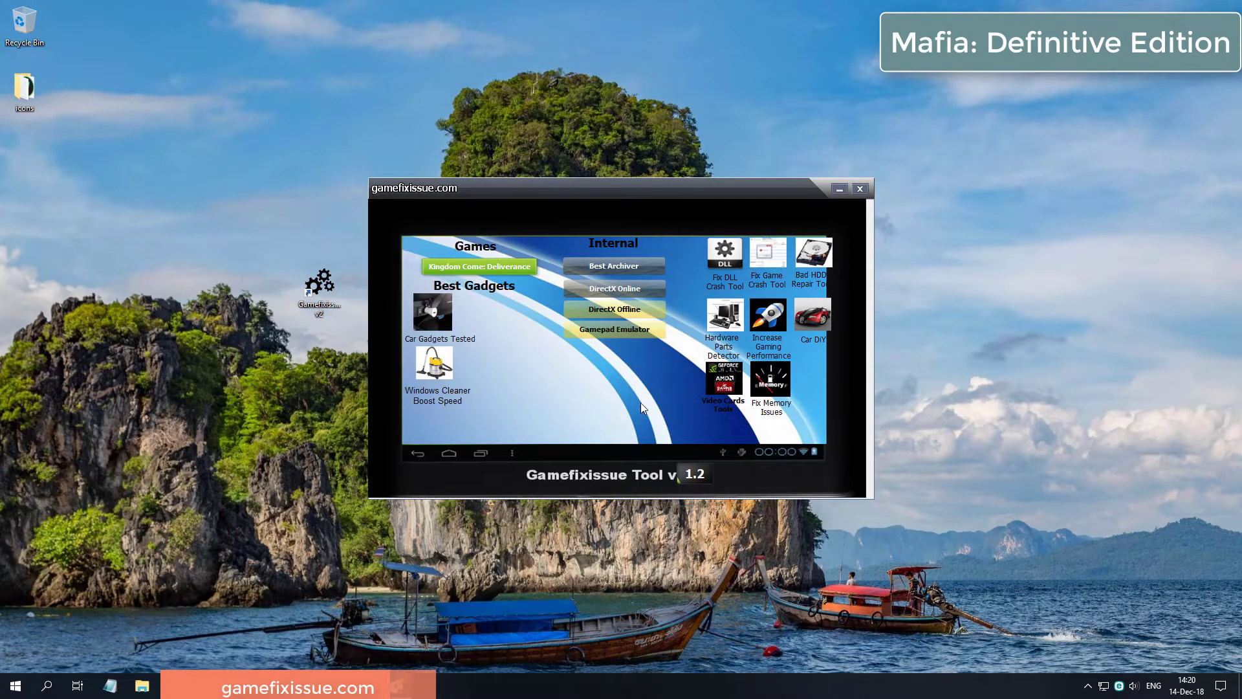
Step: Install DirectX with the DirectX Offline option of the Gamefixissue Tool, accepting the agreement, and close the tool
{"action": "left_click", "coordinate": [623, 313]}
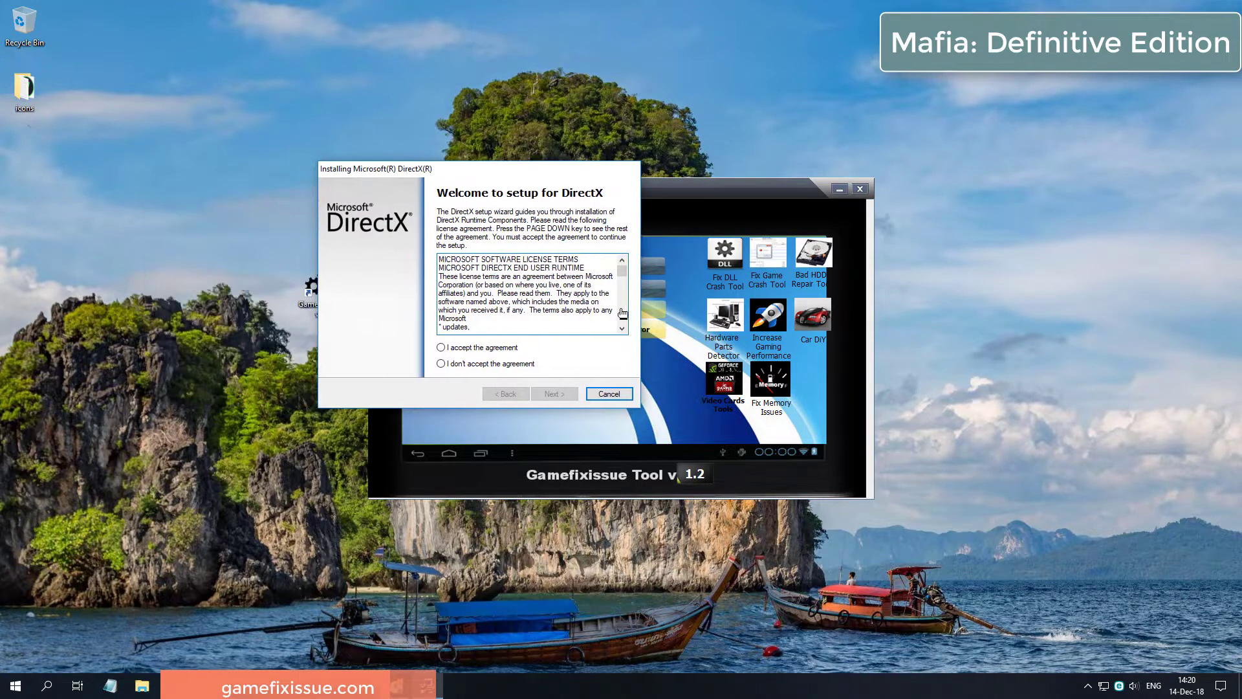
{"action": "key", "text": "alt+a"}
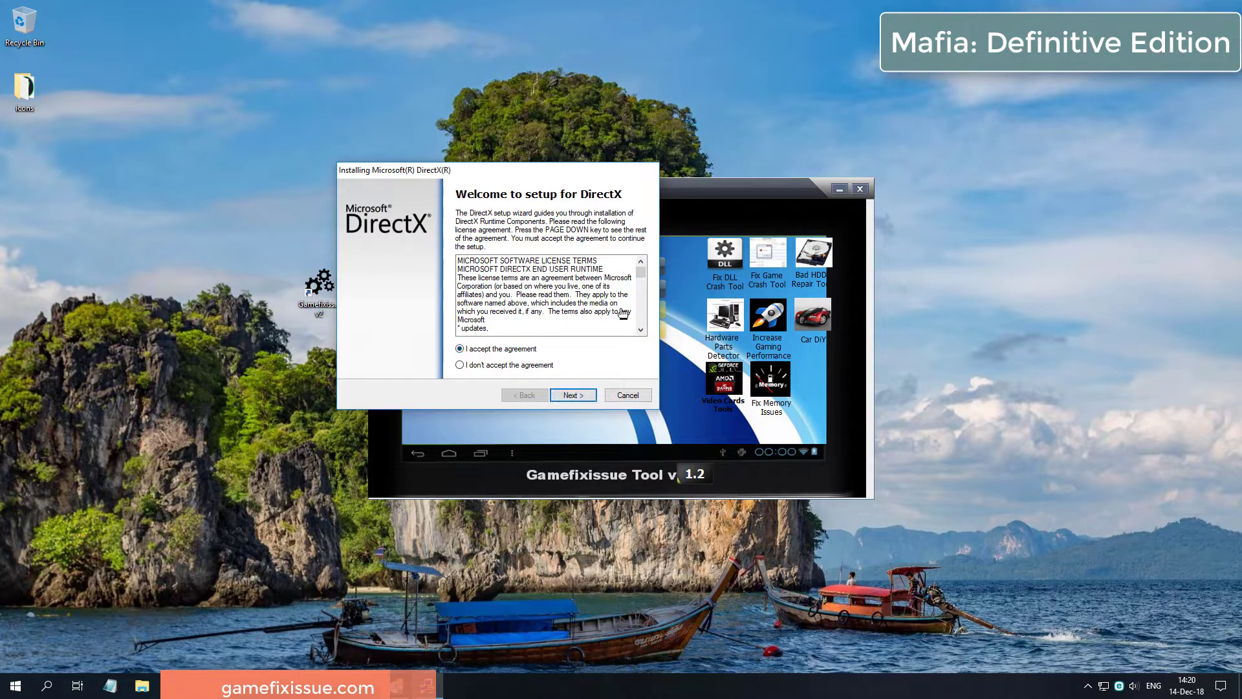
{"action": "key", "text": "Return"}
{"action": "key", "text": "Return"}
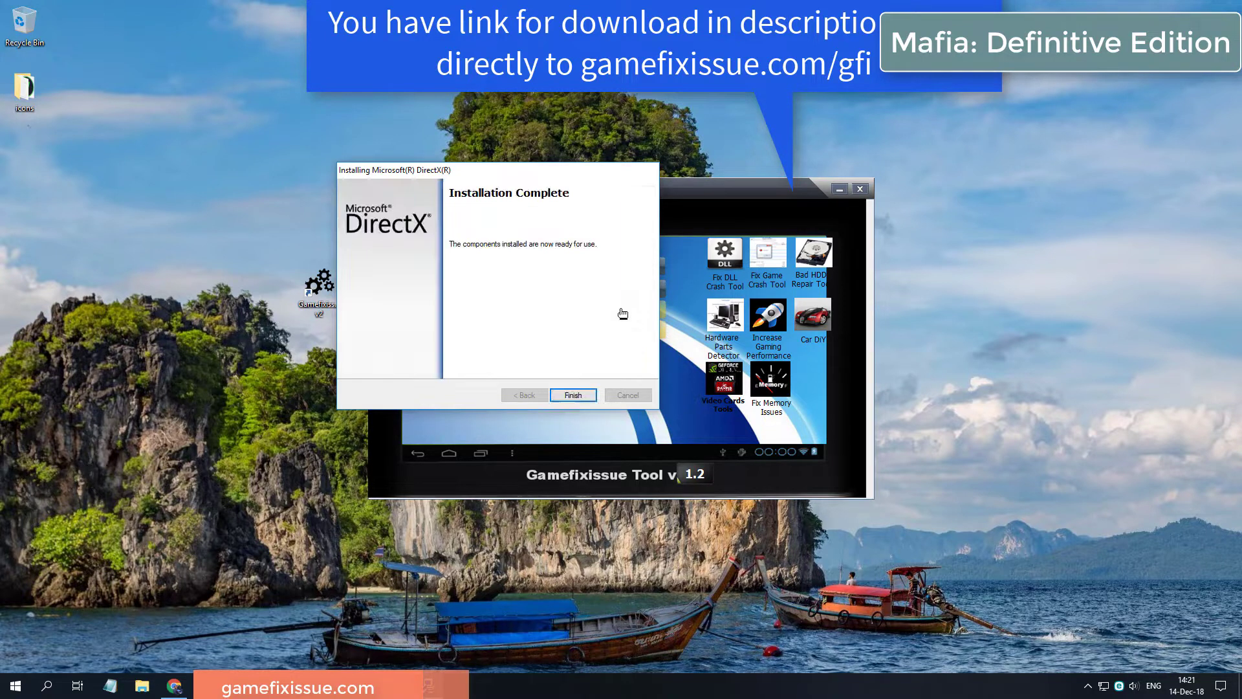
{"action": "left_click", "coordinate": [571, 395]}
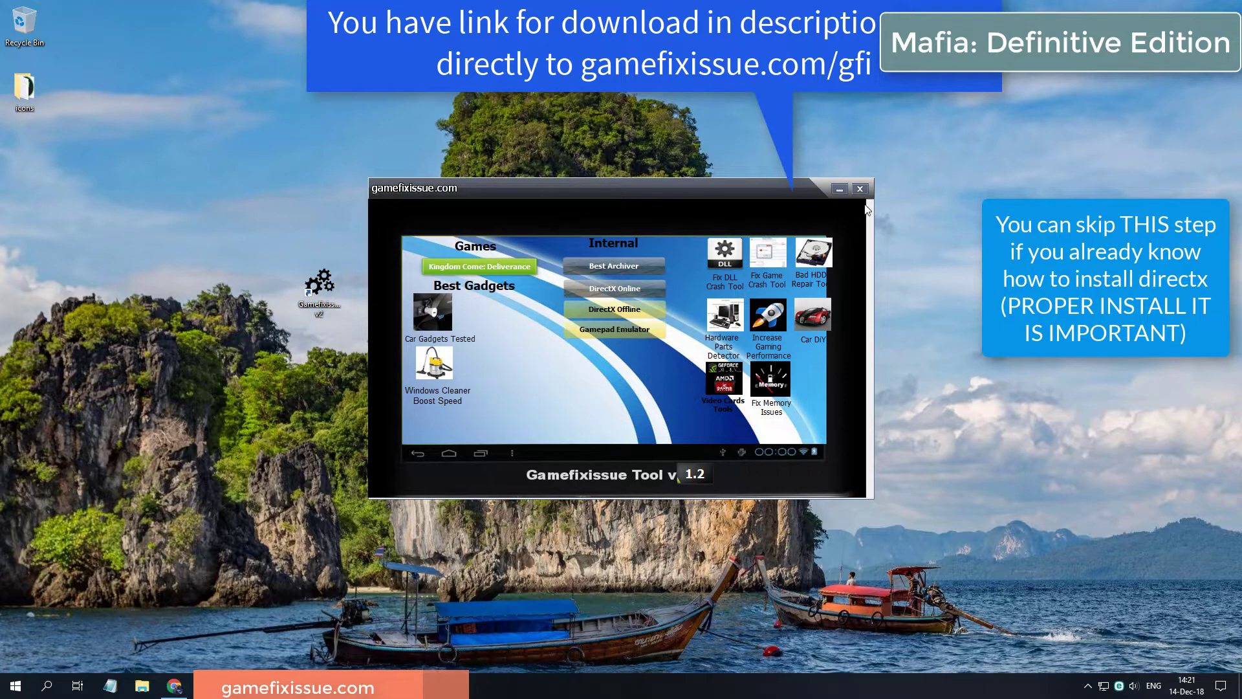
{"action": "left_click", "coordinate": [859, 189]}
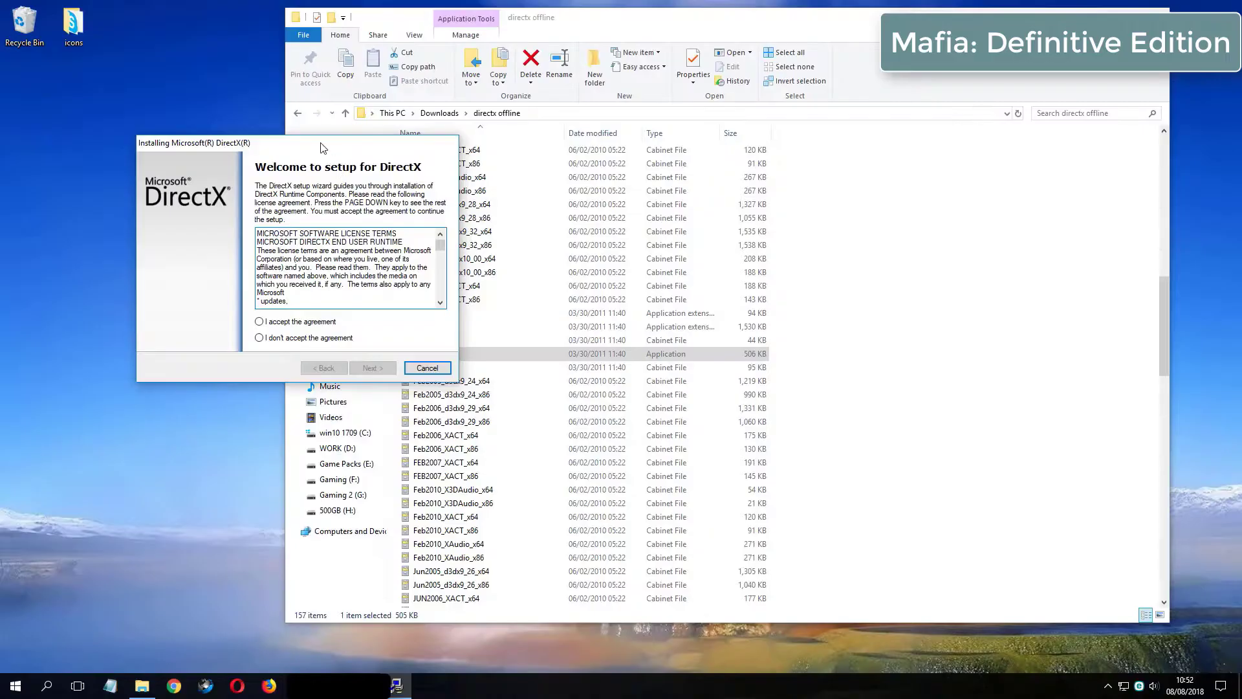
Step: Accept the agreement in the DXSETUP wizard and complete the DirectX installation
{"action": "left_click", "coordinate": [578, 327]}
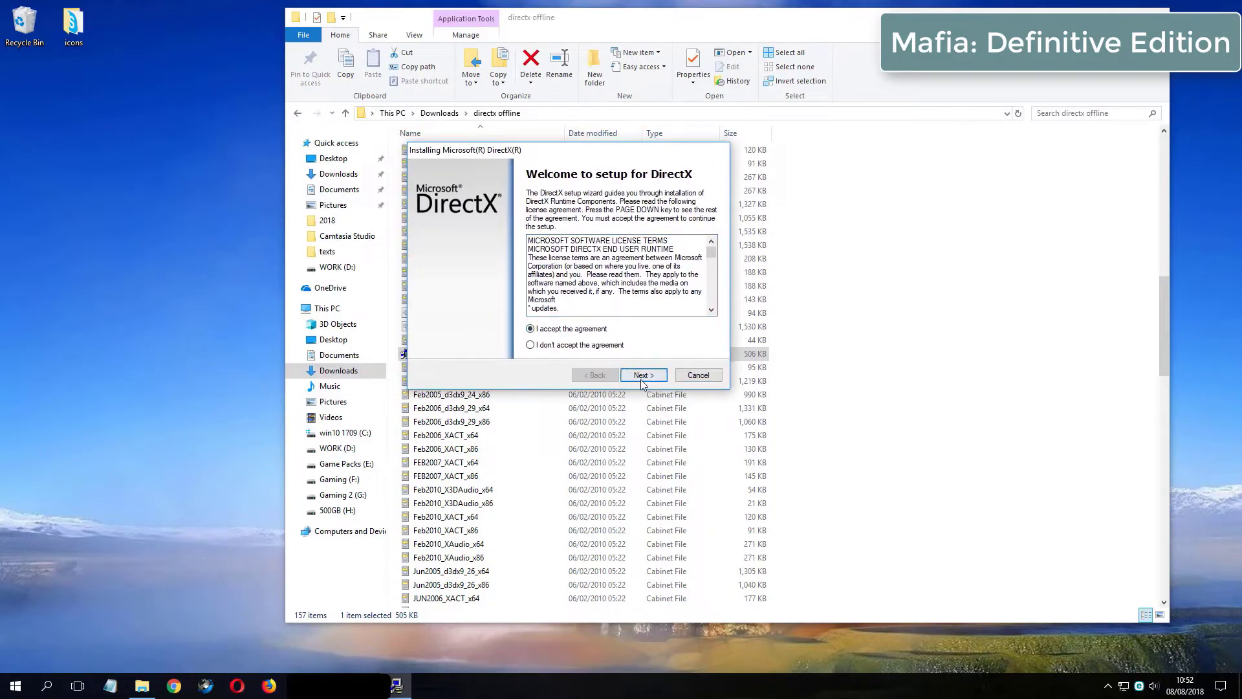
{"action": "left_click", "coordinate": [641, 374]}
{"action": "left_click", "coordinate": [643, 375]}
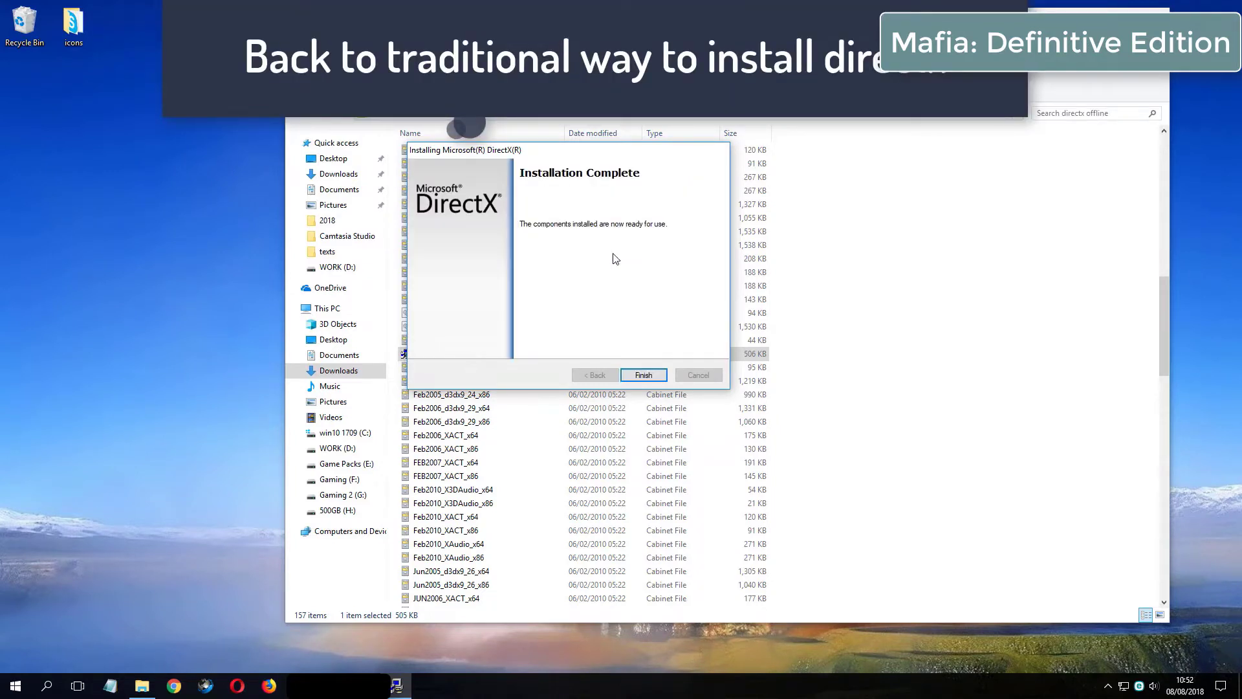
{"action": "left_click", "coordinate": [644, 377]}
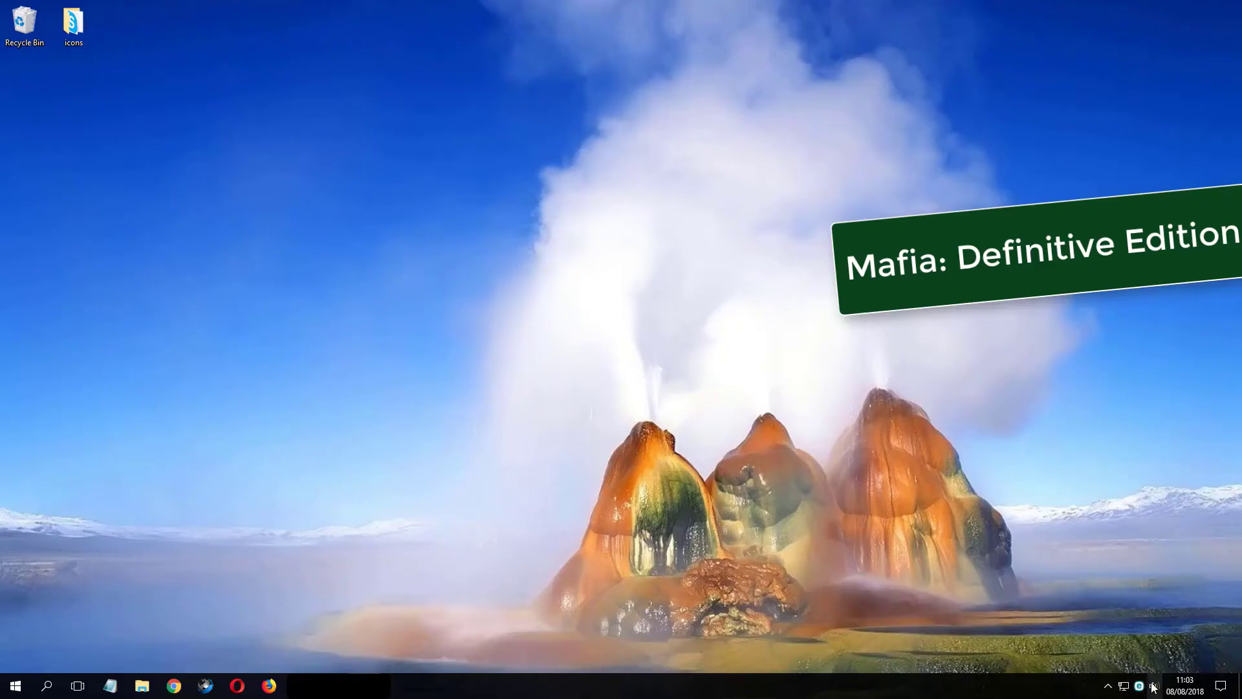
Step: Open the advanced properties of the Speakers playback device in the Windows sound settings
{"action": "right_click", "coordinate": [1153, 686]}
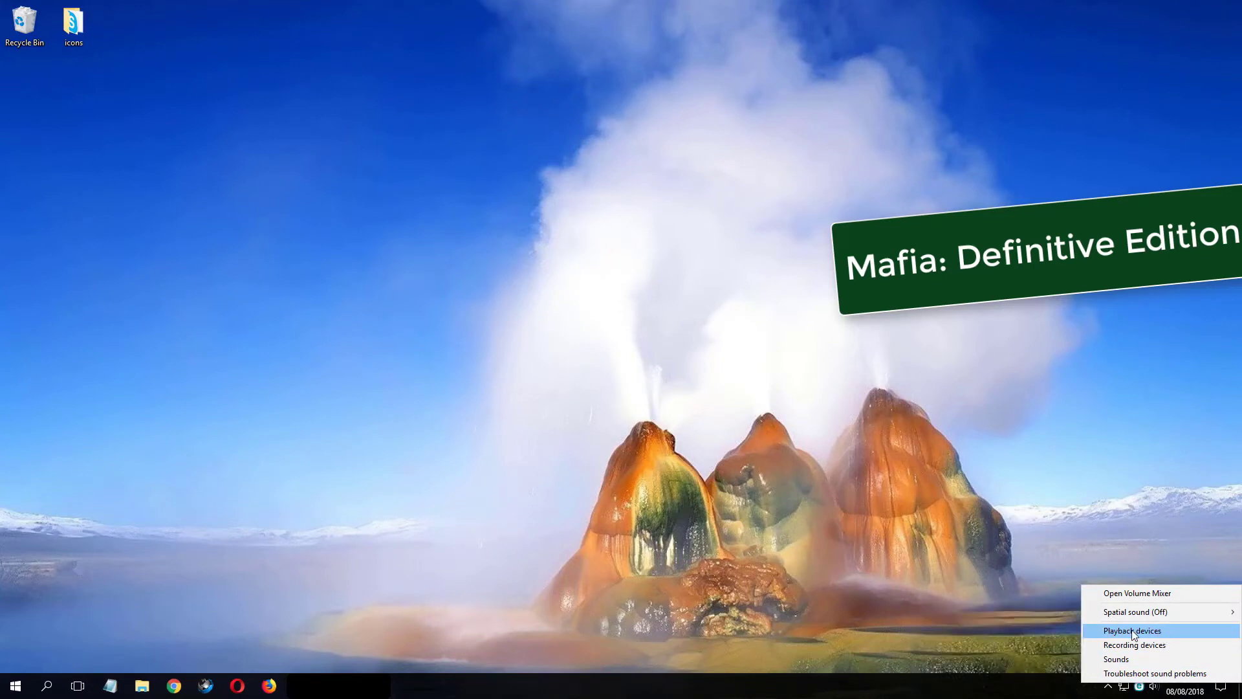
{"action": "left_click", "coordinate": [1132, 631]}
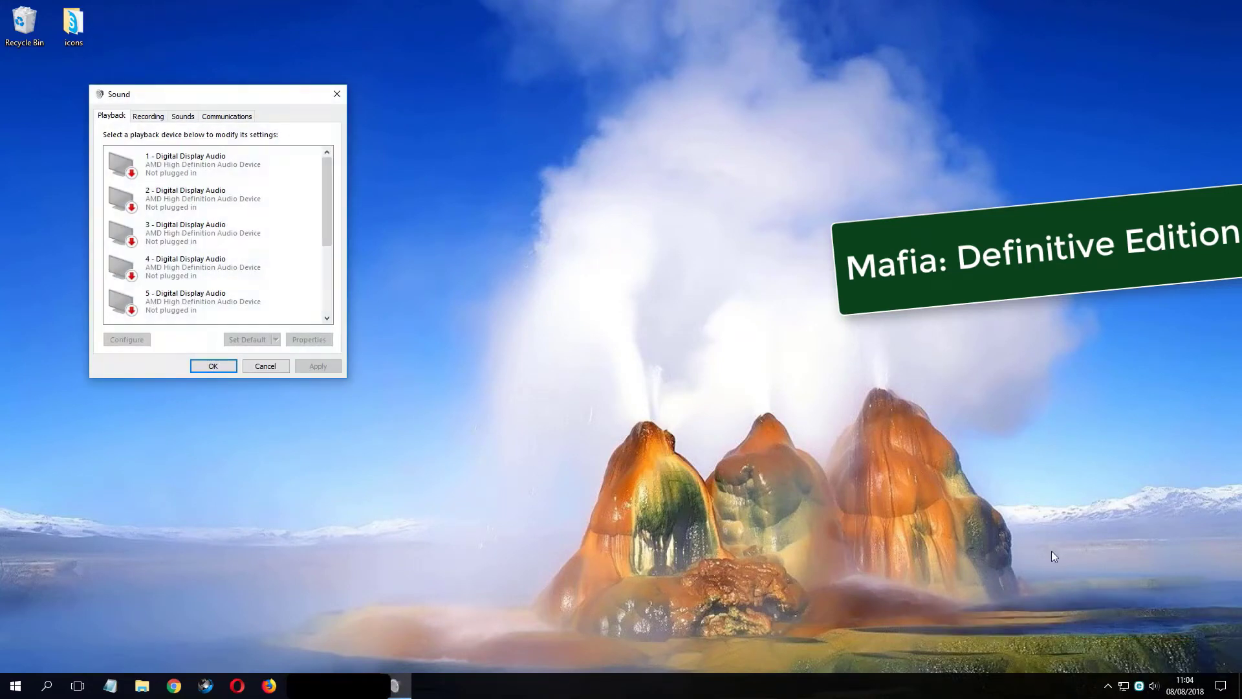
{"action": "left_click_drag", "start_coordinate": [278, 100], "coordinate": [498, 152]}
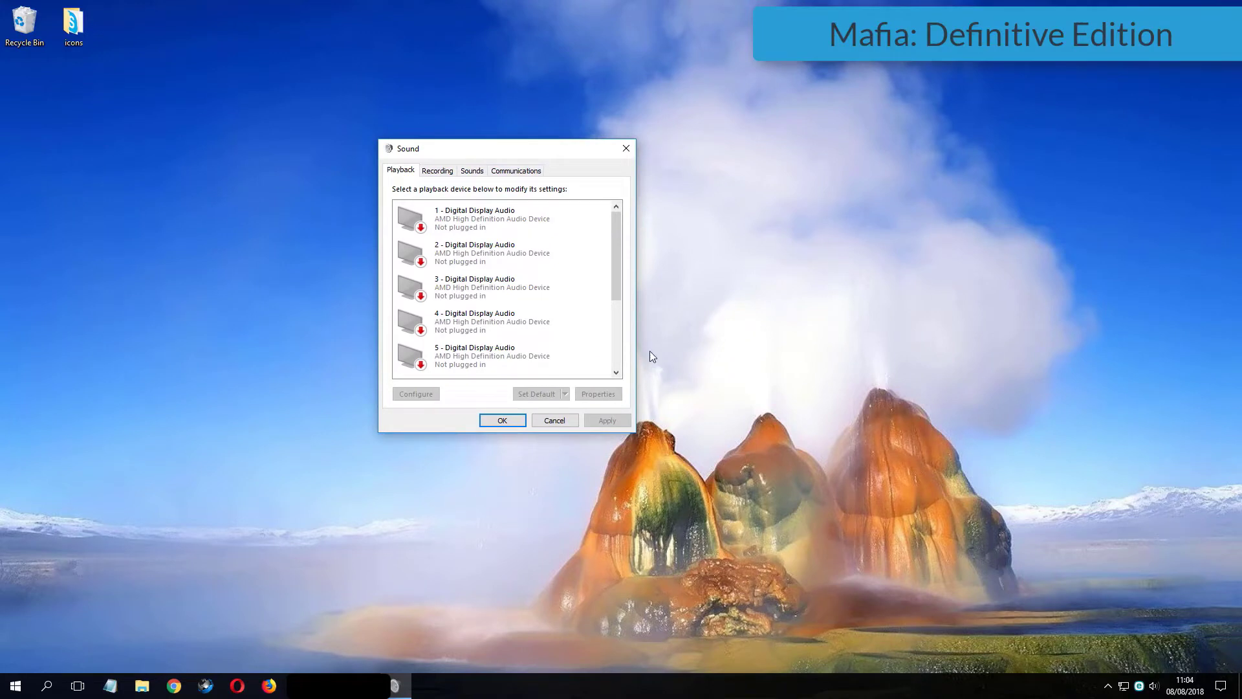
{"action": "left_click_drag", "start_coordinate": [620, 241], "coordinate": [624, 308]}
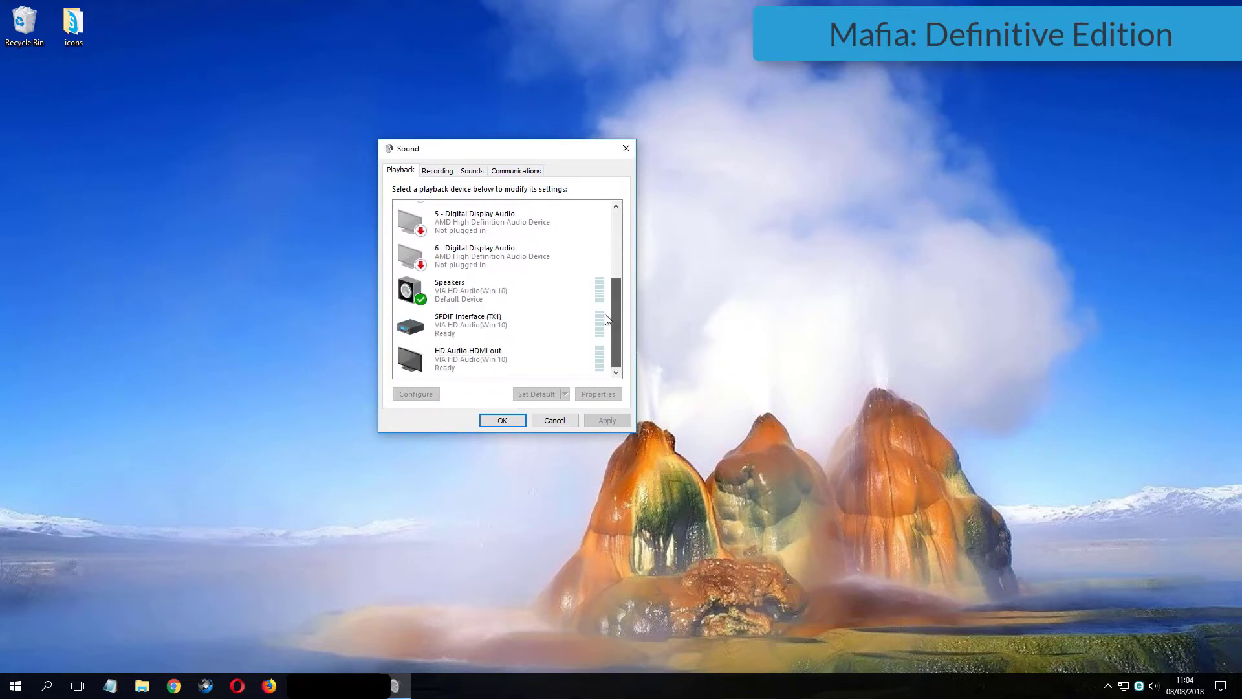
{"action": "left_click", "coordinate": [418, 302]}
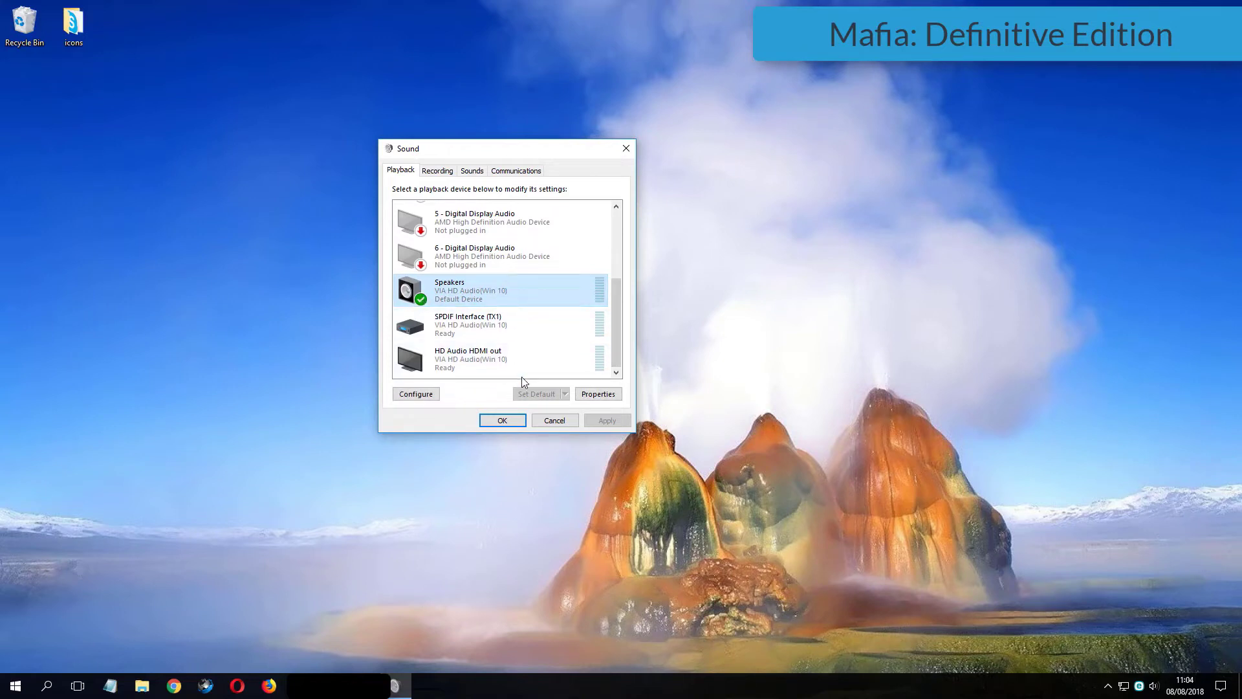
{"action": "key", "text": "Tab"}
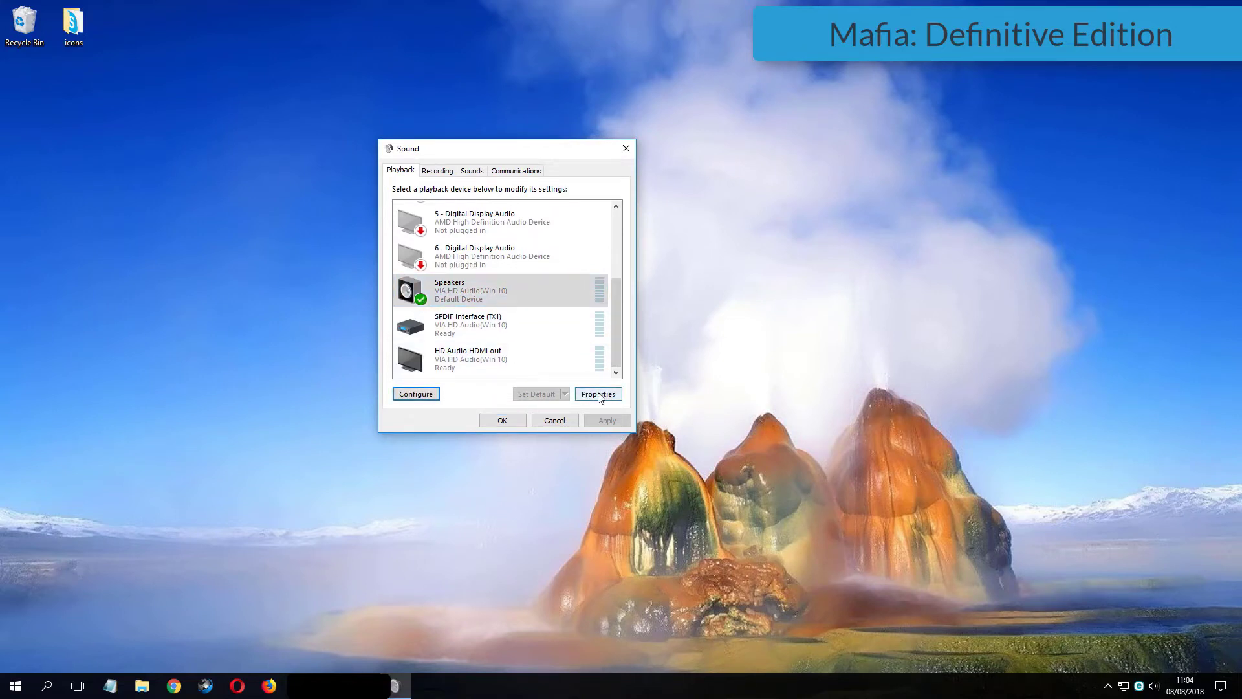
{"action": "left_click", "coordinate": [597, 394]}
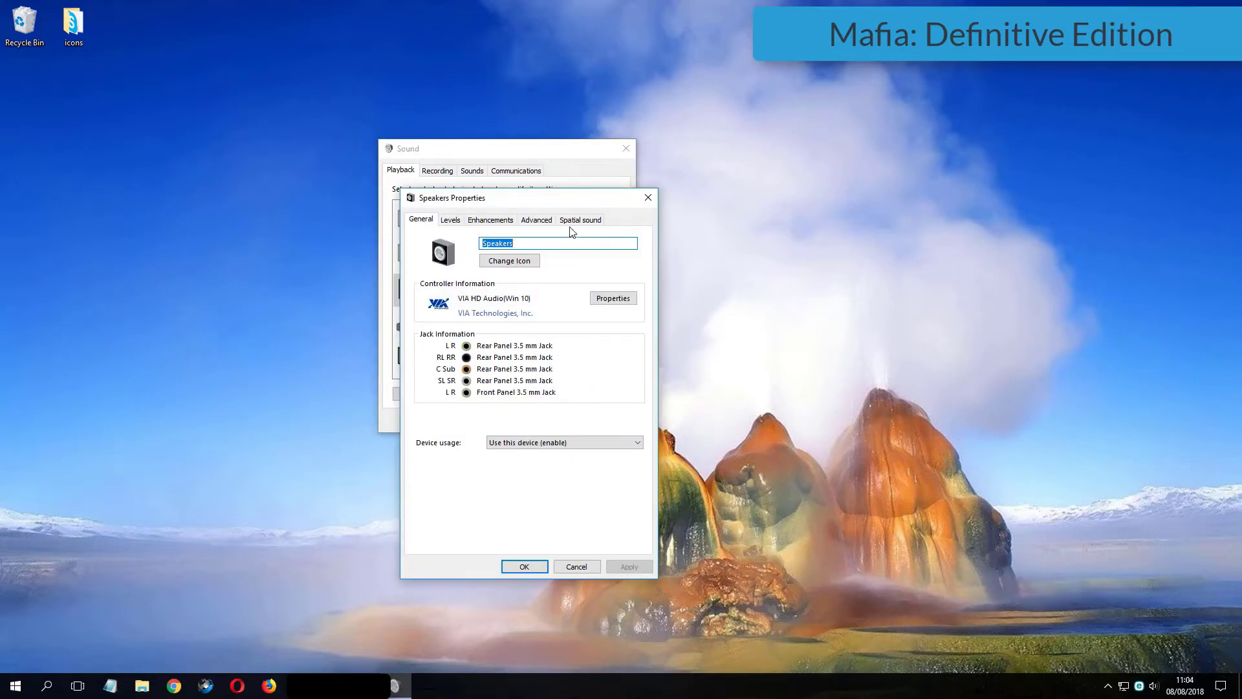
{"action": "left_click", "coordinate": [533, 223]}
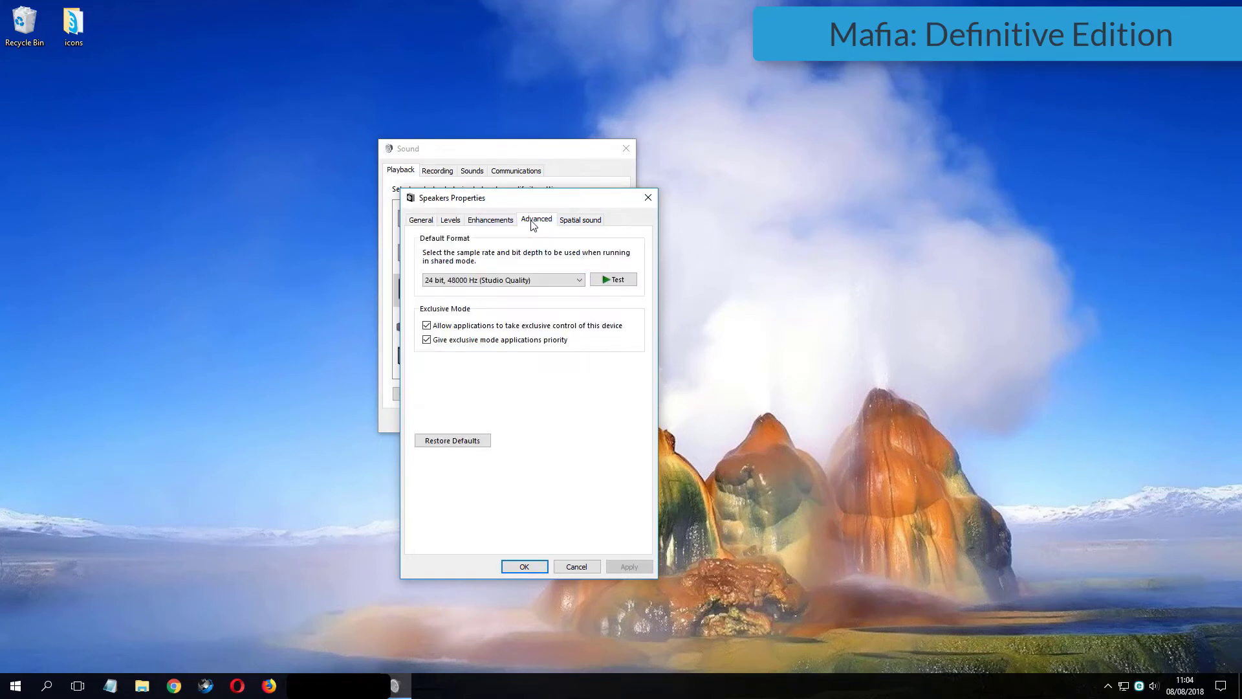
Step: Set the Speakers' default format to 16 bit, 44100 Hz (CD Quality), apply it despite the device being in use, and close the sound settings
{"action": "left_click", "coordinate": [504, 282]}
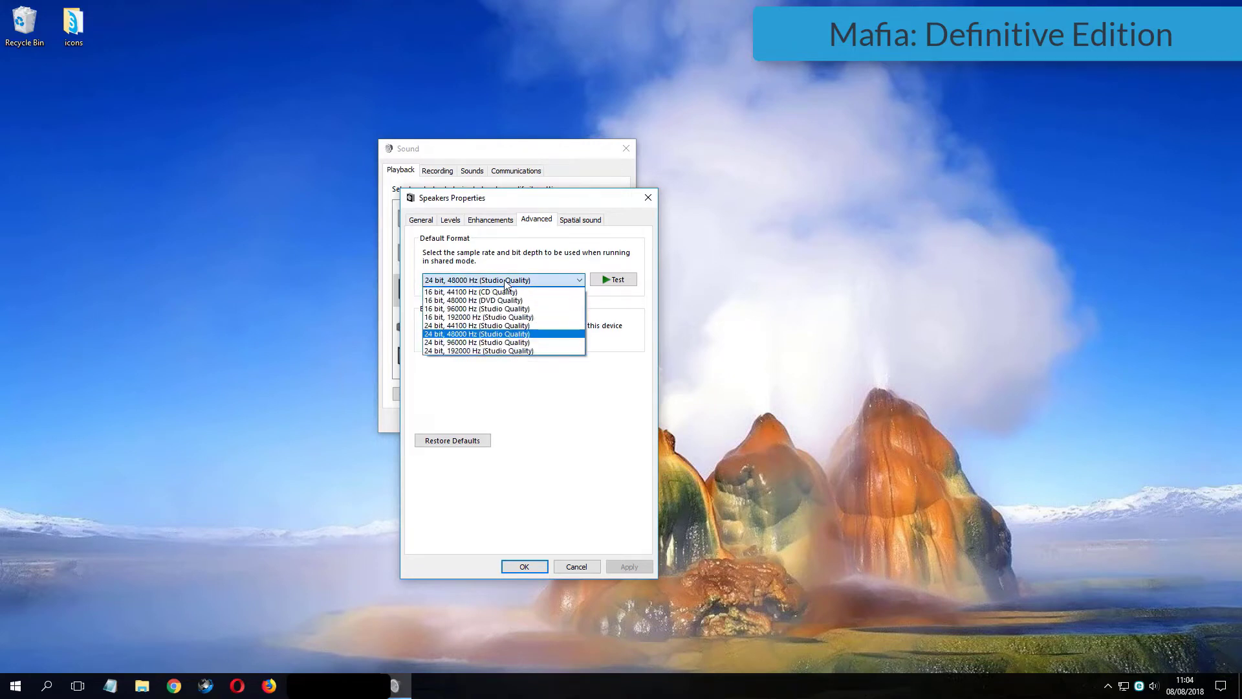
{"action": "left_click", "coordinate": [470, 350]}
{"action": "left_click", "coordinate": [561, 280]}
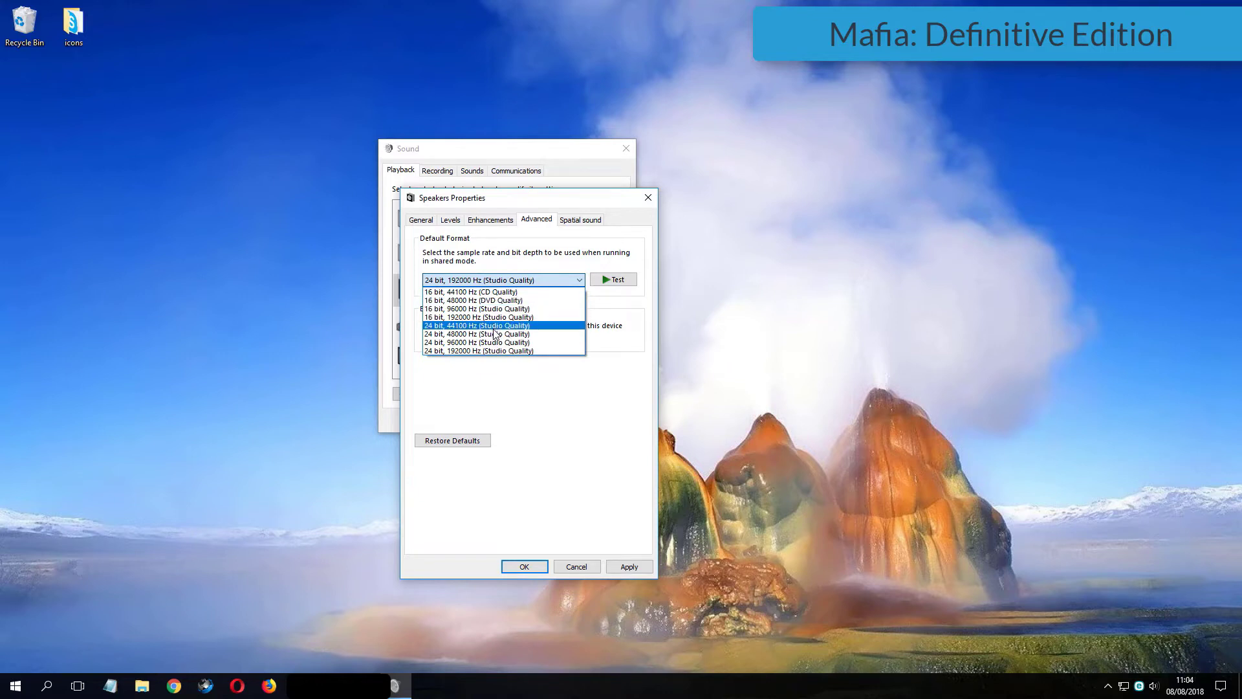
{"action": "left_click", "coordinate": [494, 292]}
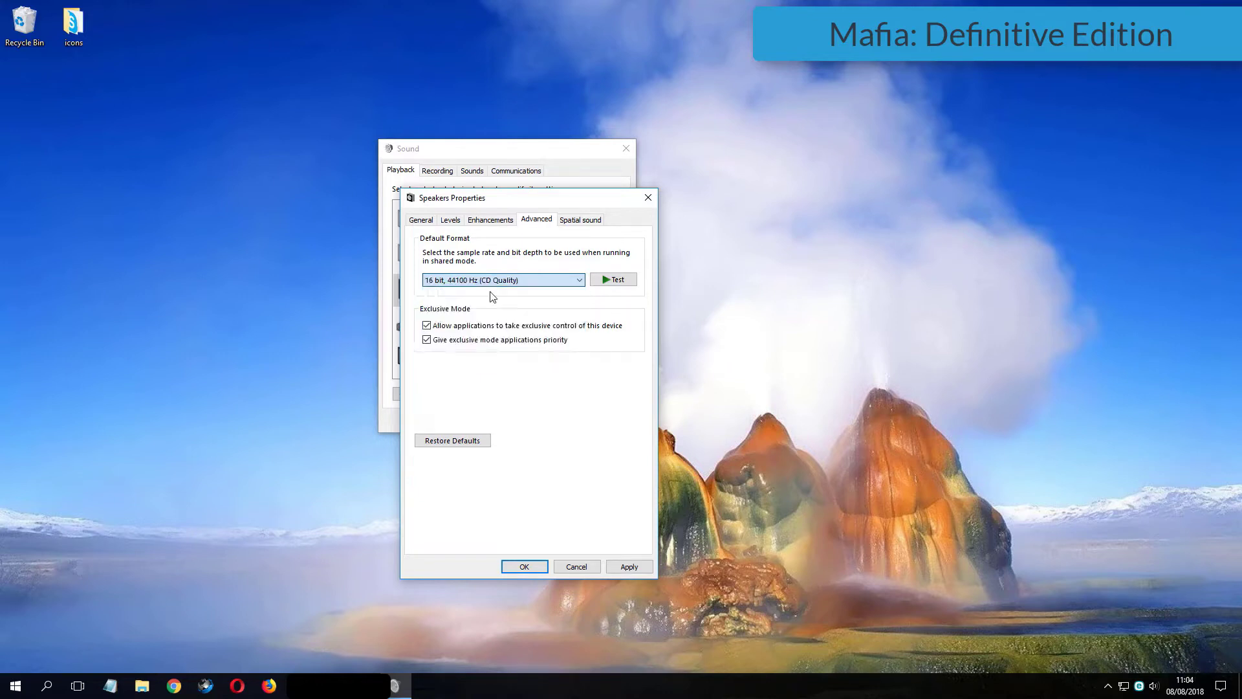
{"action": "left_click", "coordinate": [629, 567]}
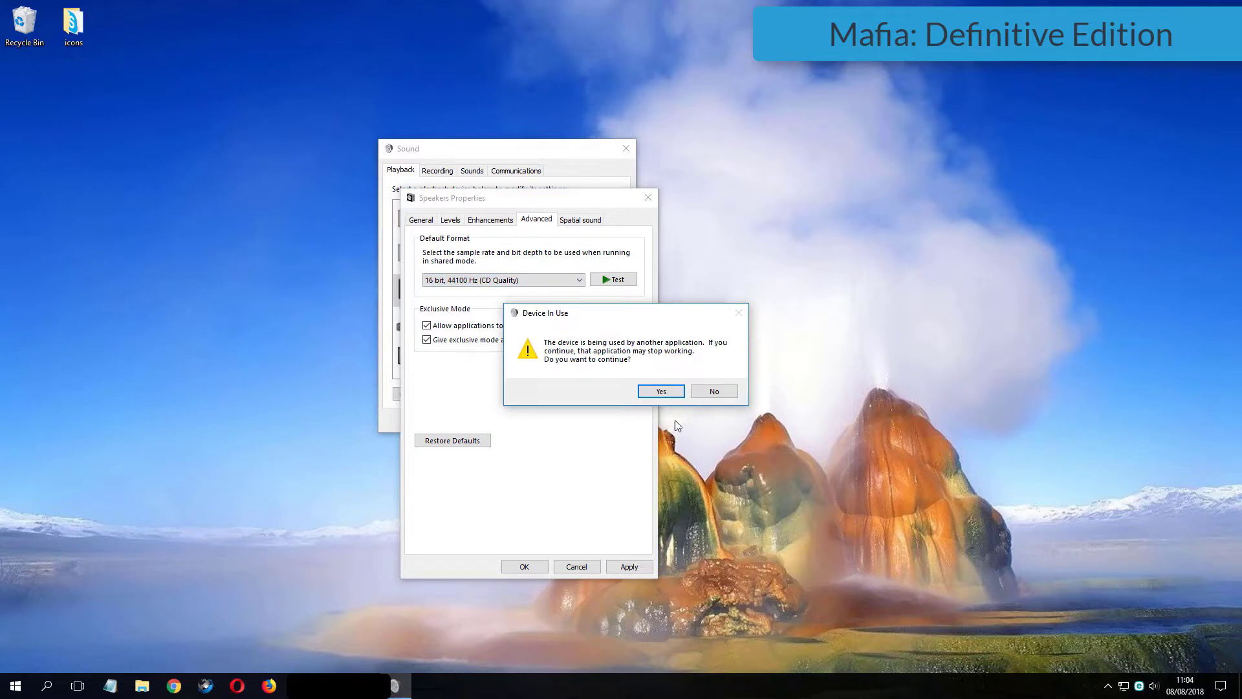
{"action": "left_click", "coordinate": [645, 392]}
{"action": "left_click", "coordinate": [523, 567]}
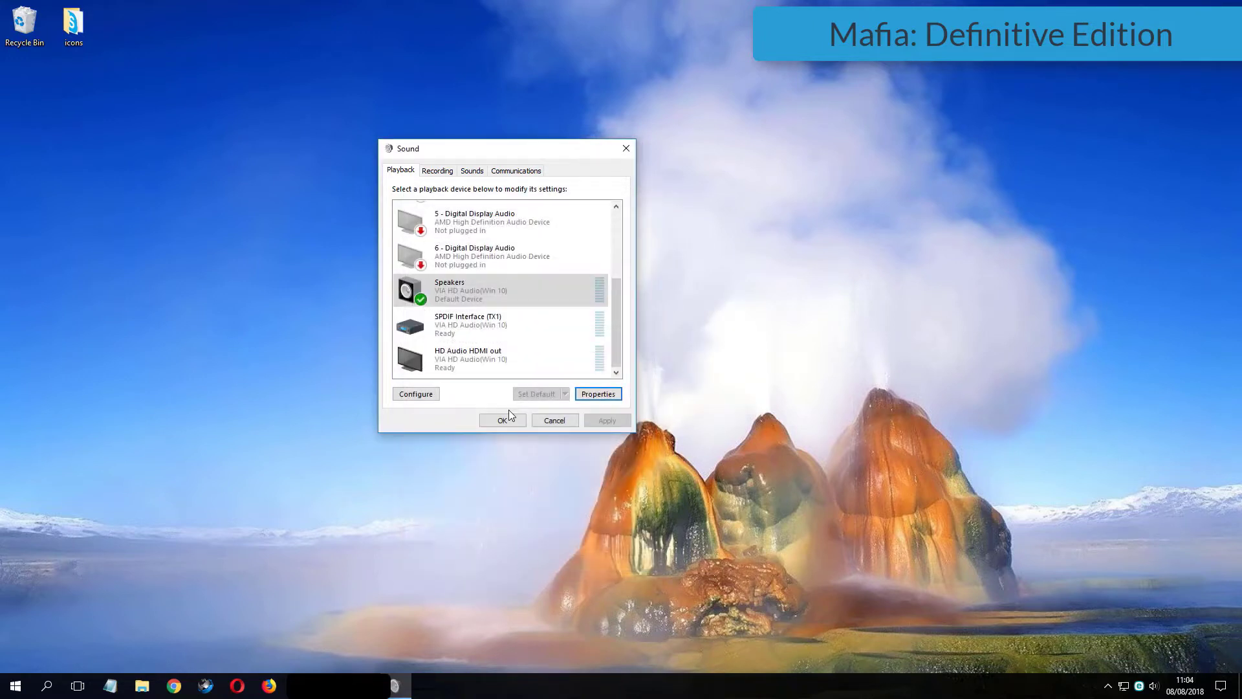
{"action": "left_click", "coordinate": [506, 421]}
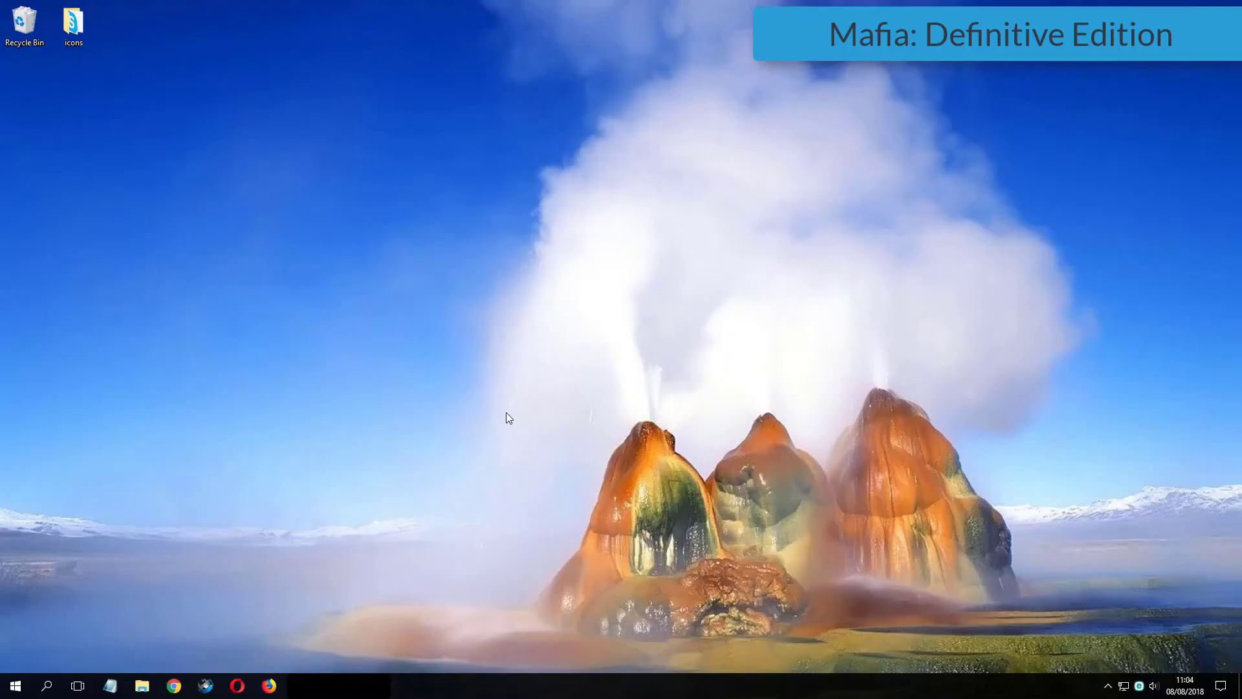
{"action": "right_click", "coordinate": [506, 413]}
{"action": "left_click", "coordinate": [529, 449]}
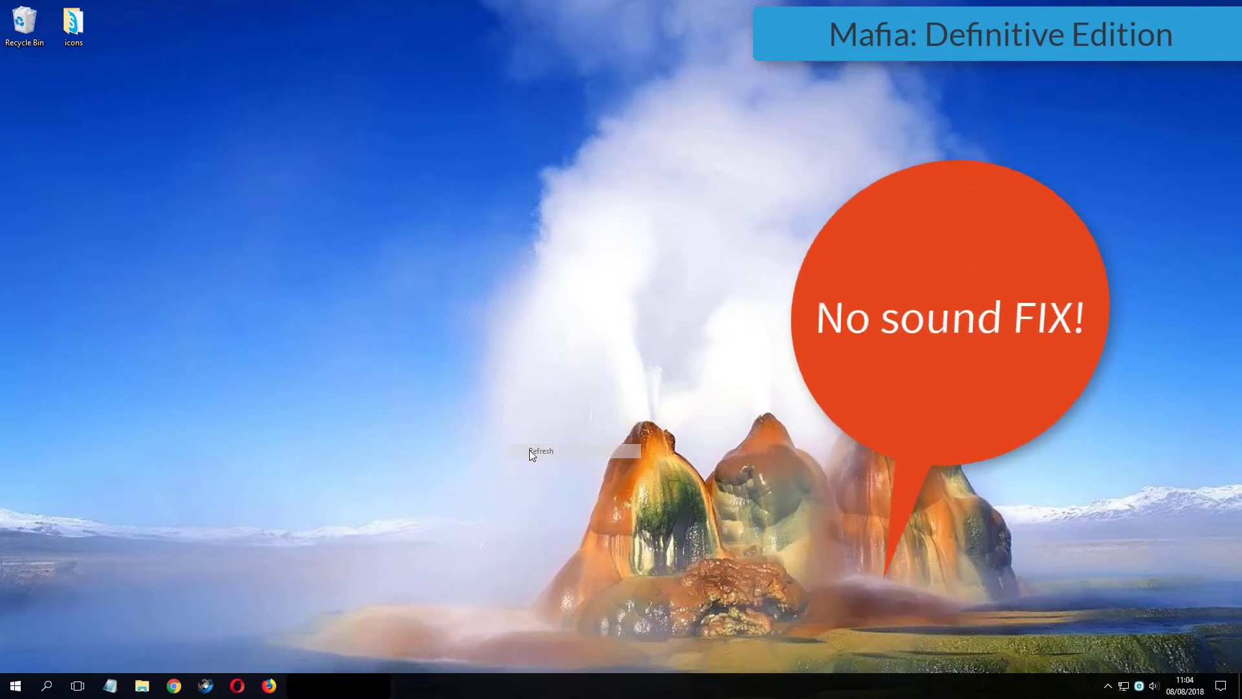
Step: Reopen the list of playback devices and bring up the advanced properties of the Speakers
{"action": "right_click", "coordinate": [1153, 686]}
{"action": "left_click", "coordinate": [1135, 634]}
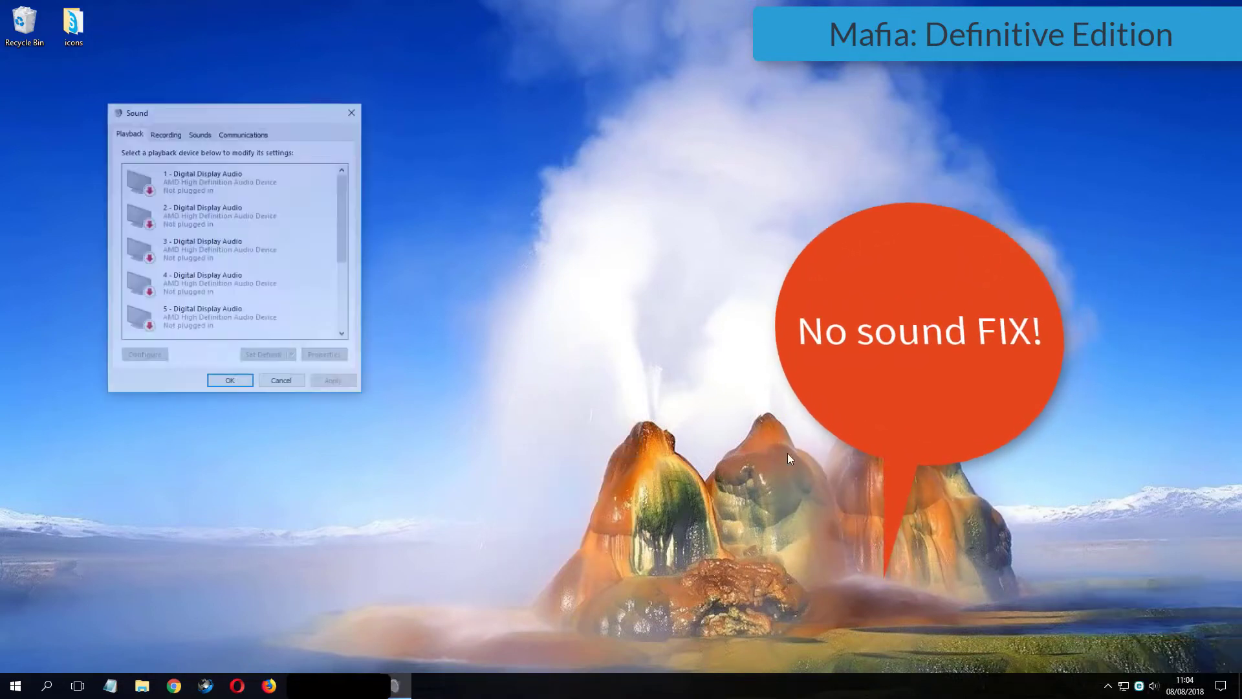
{"action": "left_click_drag", "start_coordinate": [280, 126], "coordinate": [344, 140]}
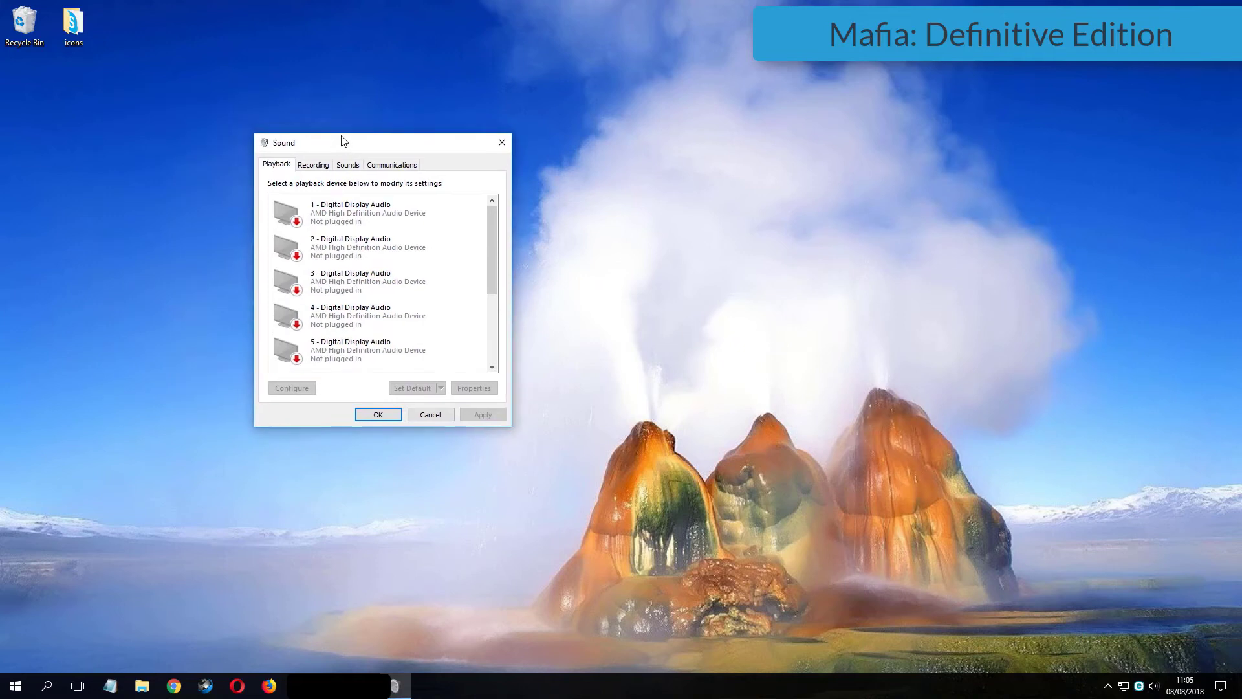
{"action": "scroll", "coordinate": [451, 280], "scroll_direction": "down", "scroll_amount": 2}
{"action": "scroll", "coordinate": [424, 289], "scroll_direction": "down", "scroll_amount": 2}
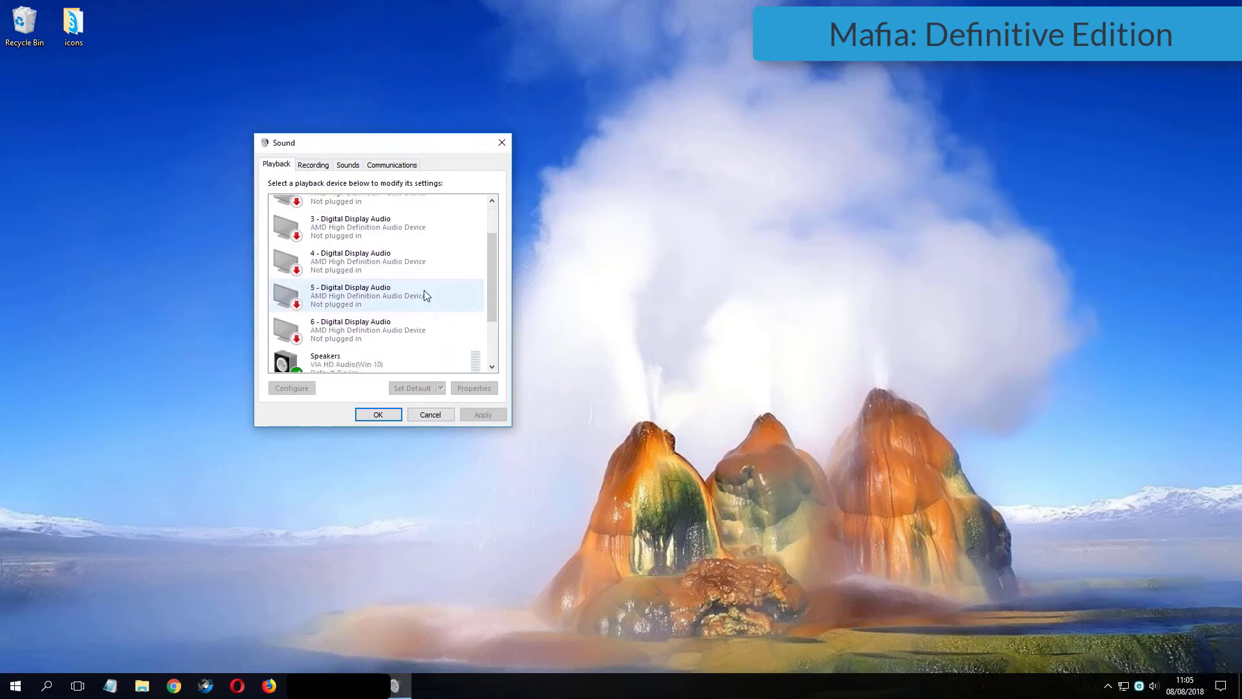
{"action": "left_click", "coordinate": [355, 322]}
{"action": "double_click", "coordinate": [341, 329]}
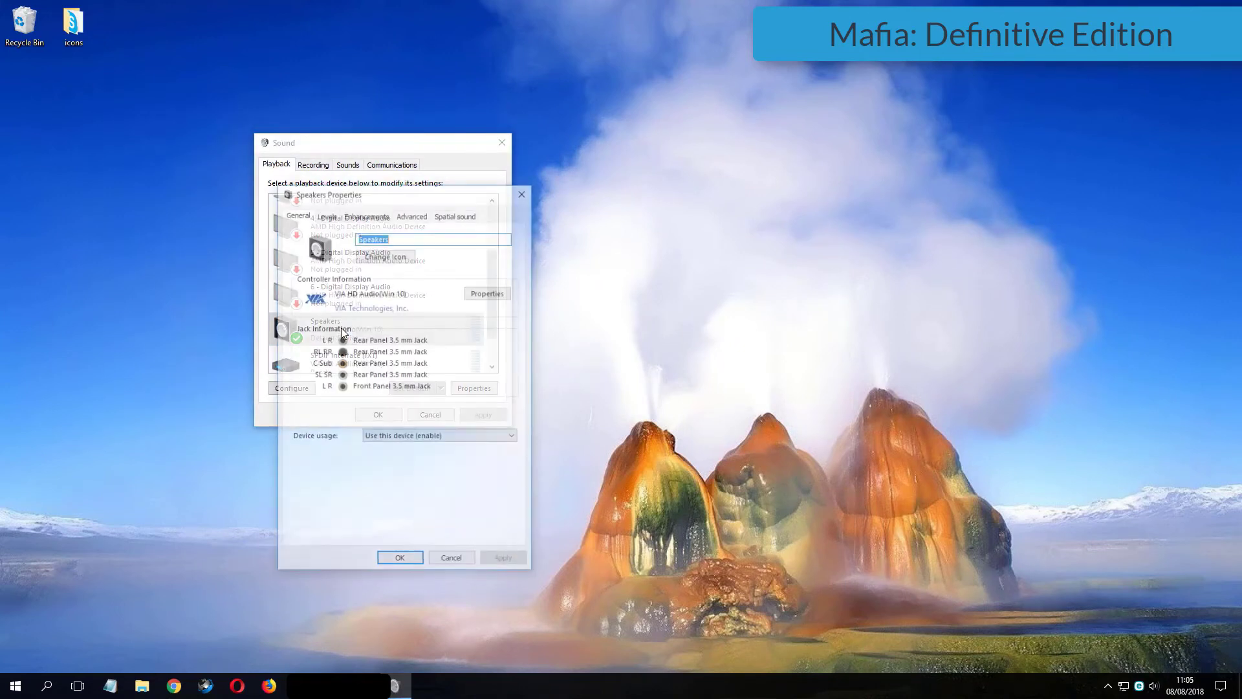
{"action": "left_click", "coordinate": [414, 215]}
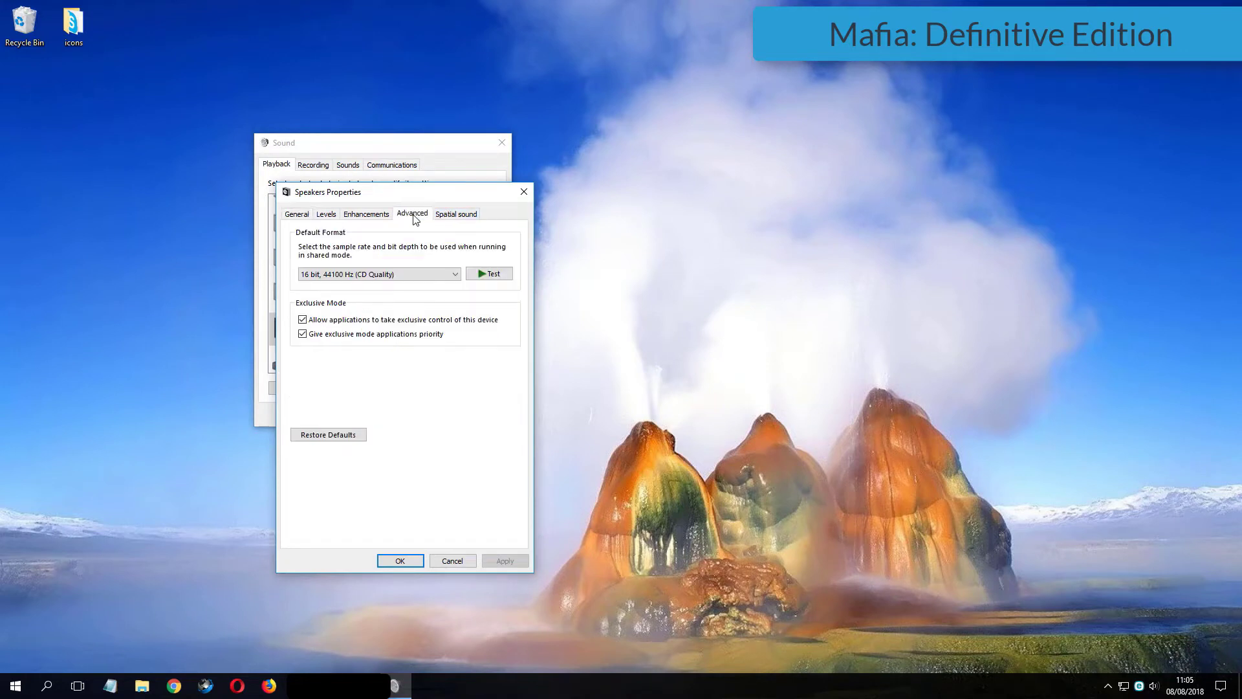
Step: Set the Speakers' default format to 24 bit, 192000 Hz (Studio Quality), apply it and close the device properties
{"action": "left_click", "coordinate": [388, 275]}
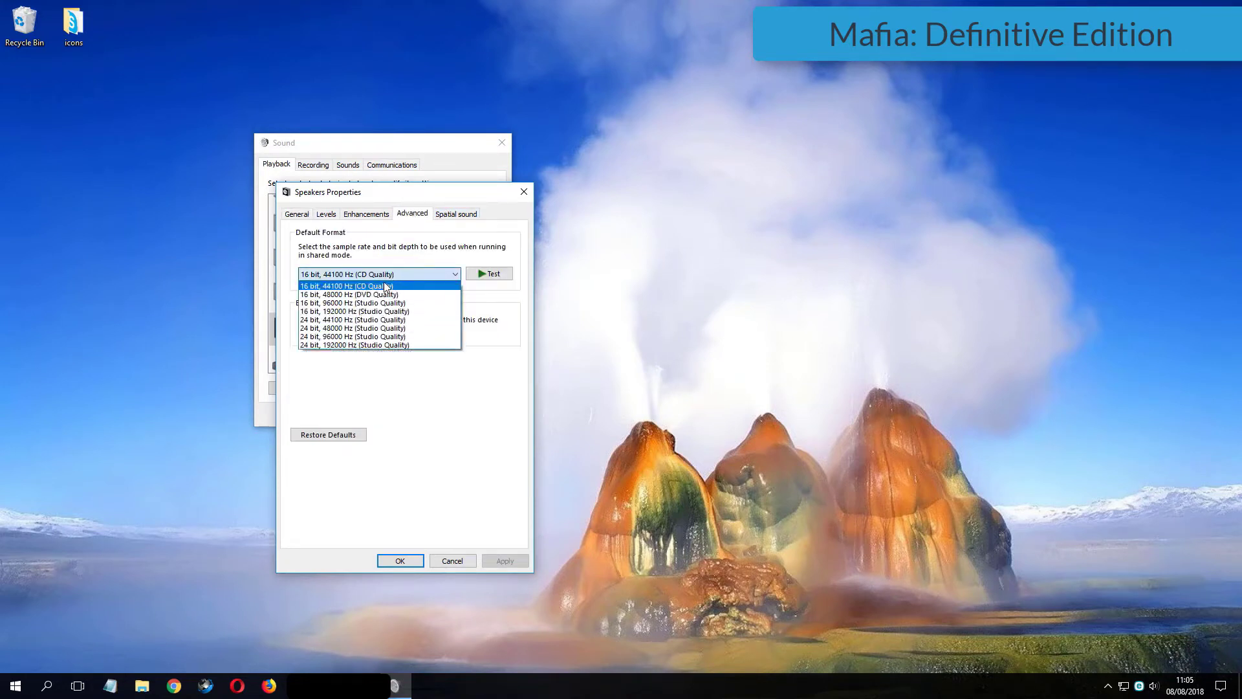
{"action": "left_click", "coordinate": [406, 345]}
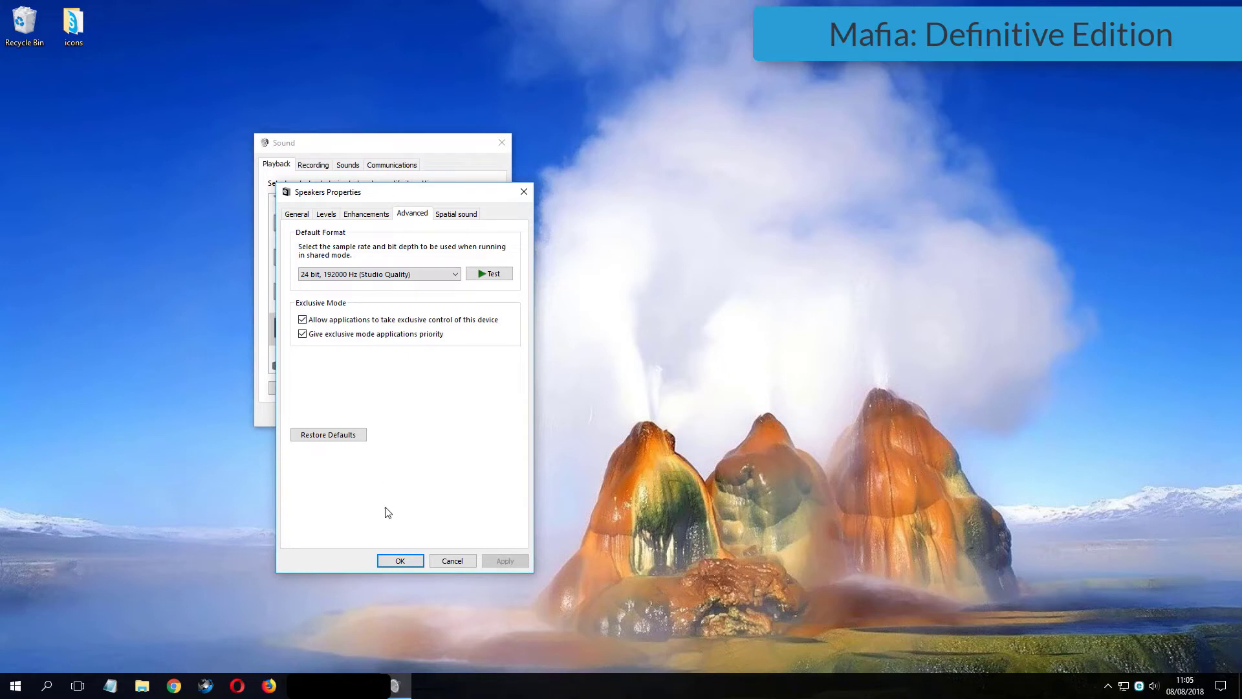
{"action": "left_click", "coordinate": [401, 561]}
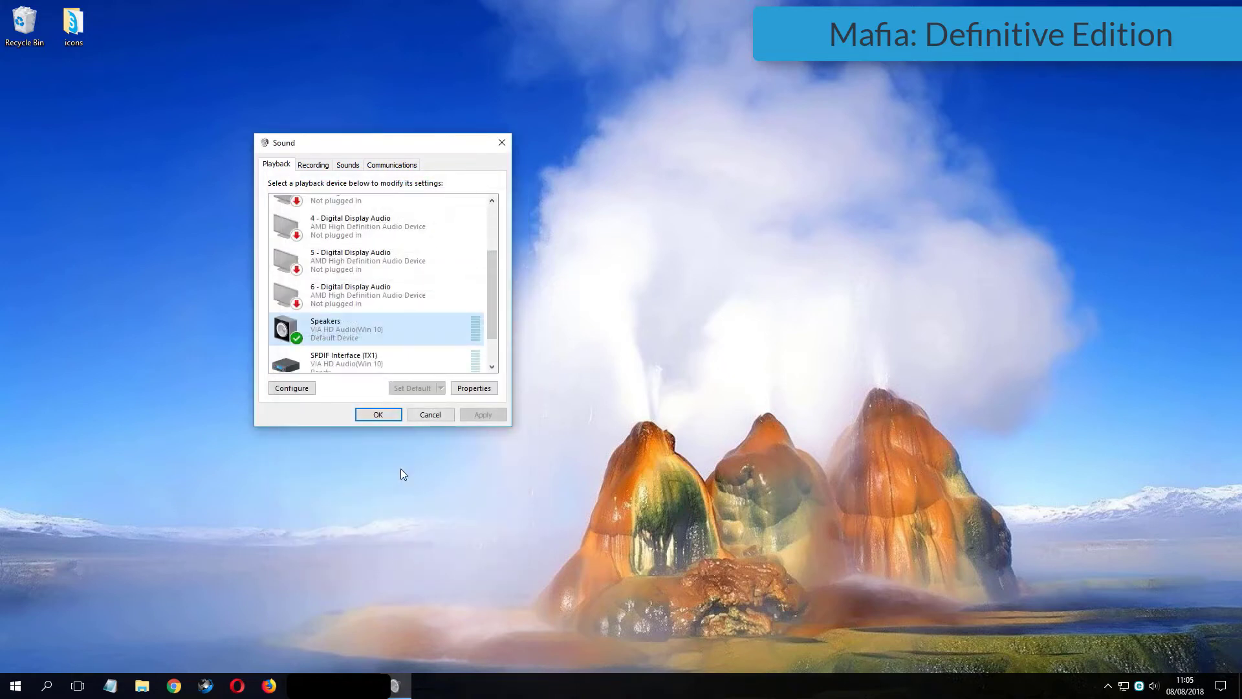